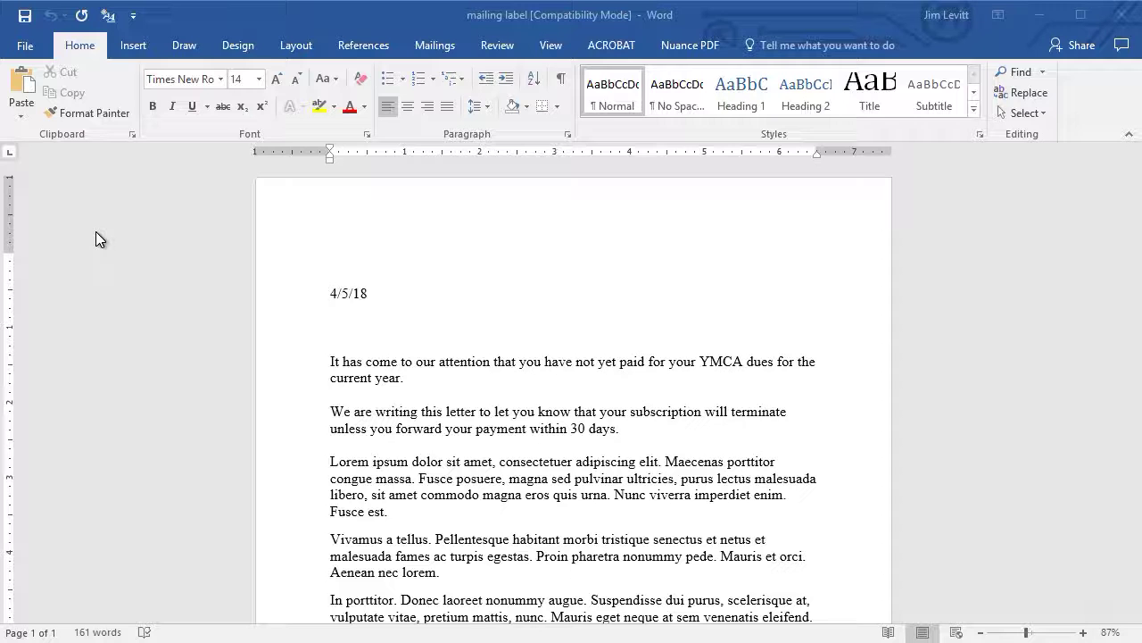
Step: Start the Step-by-Step Mail Merge Wizard for letters from the current document, advancing to recipient selection
left_click(437, 45)
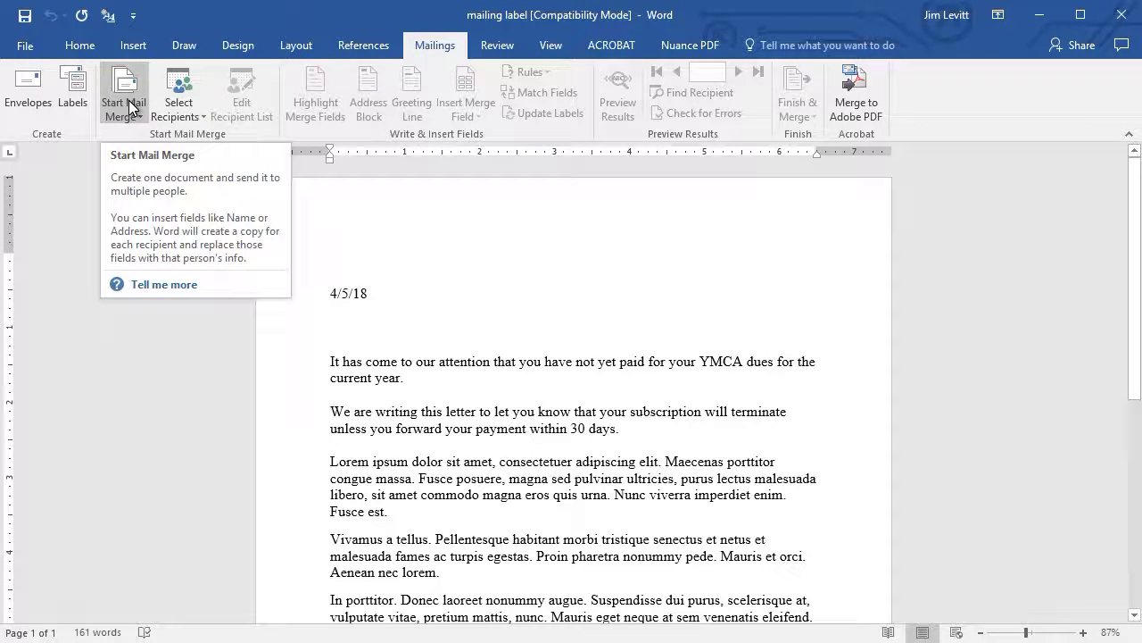
left_click(128, 100)
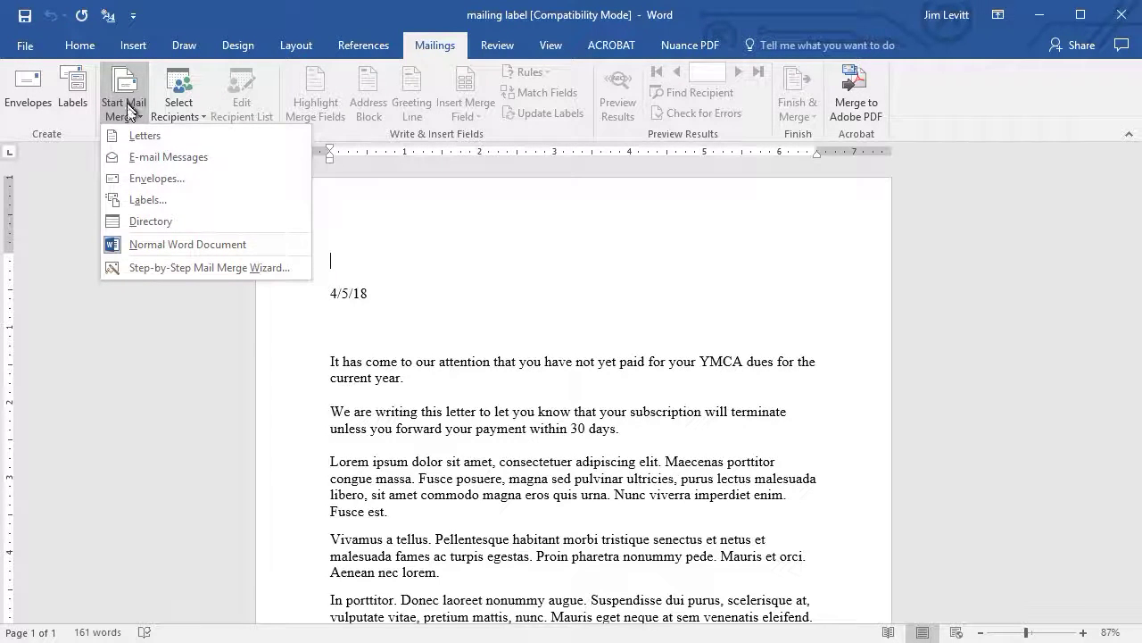
left_click(164, 268)
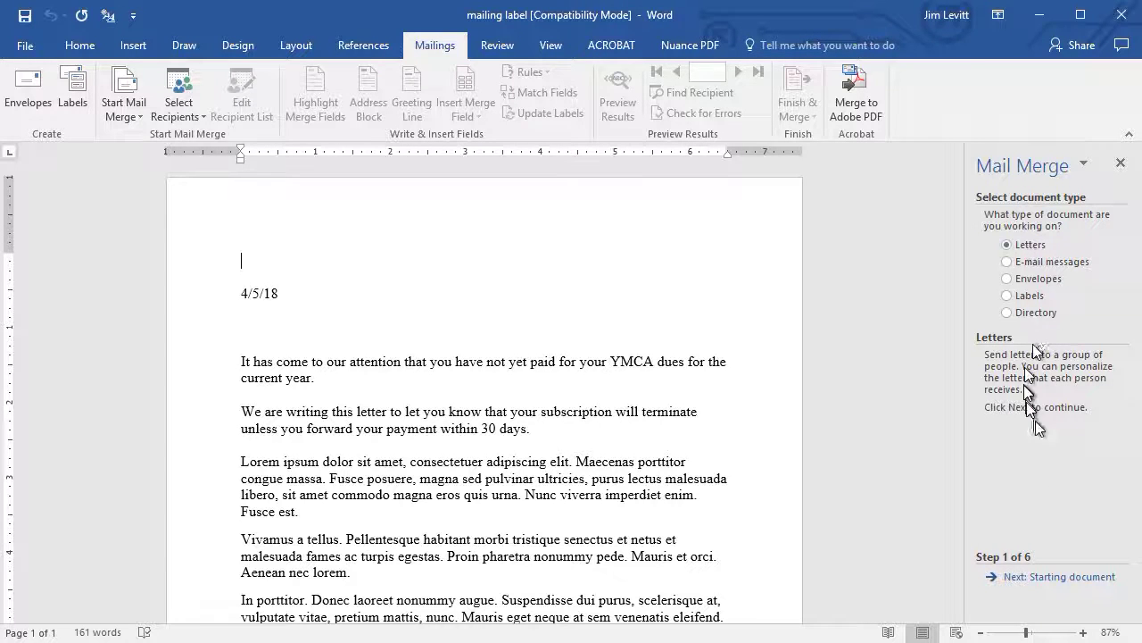
left_click(1059, 579)
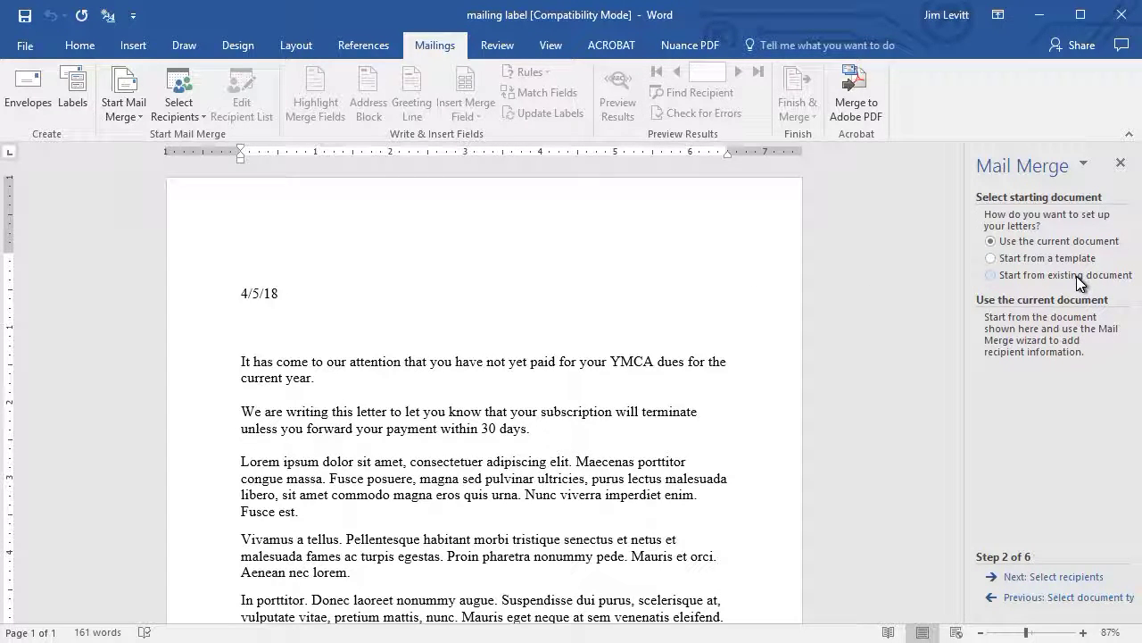
left_click(1046, 578)
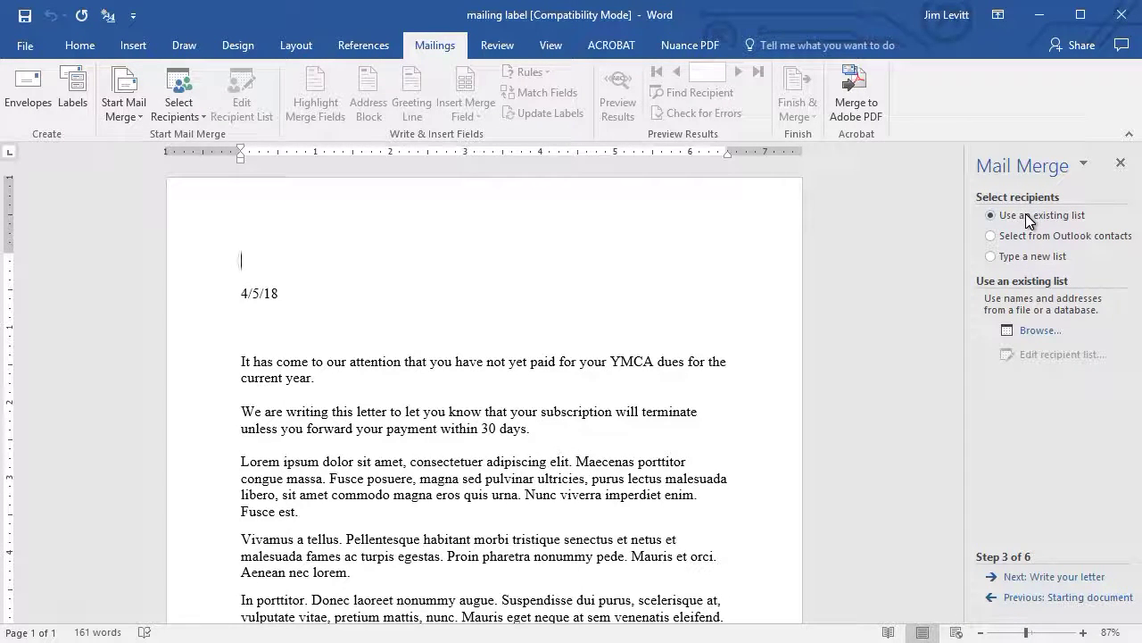
Step: Use Sheet1$ of Excel addresses.xlsx from R:\Display Files as the recipient list and open it for editing
left_click(1042, 331)
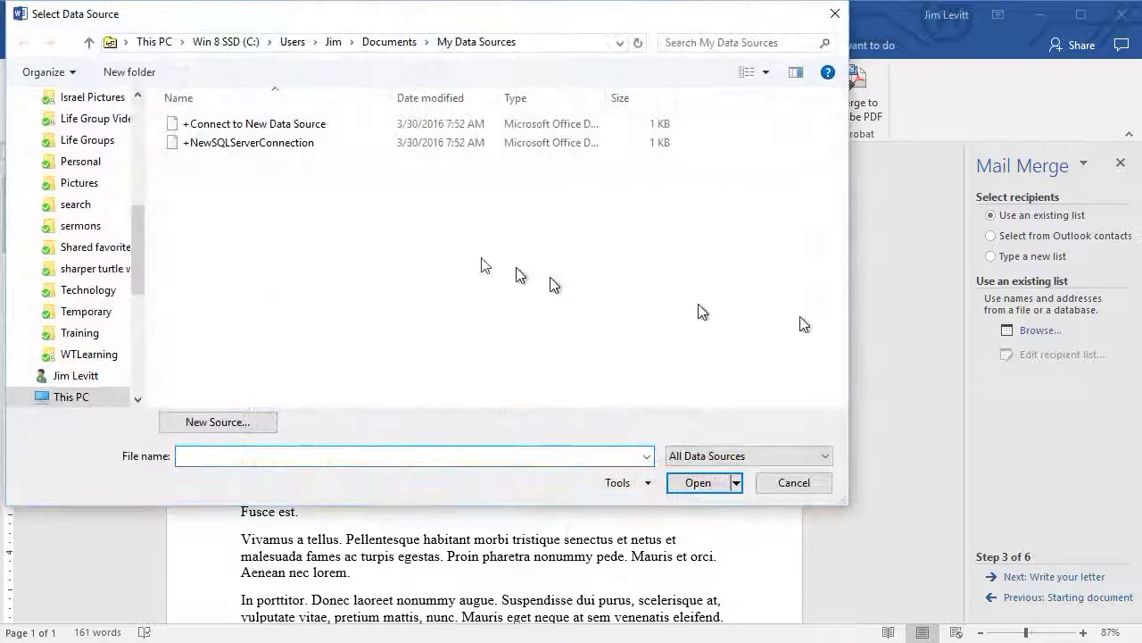
left_click(158, 43)
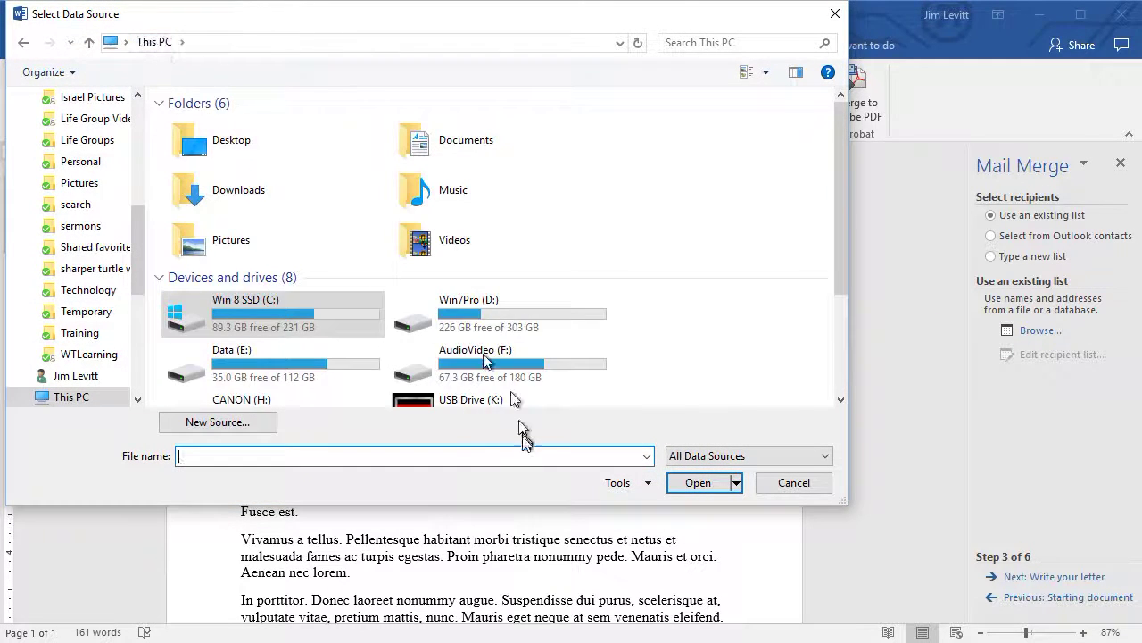
scroll(534, 409, "down", 3)
double_click(536, 308)
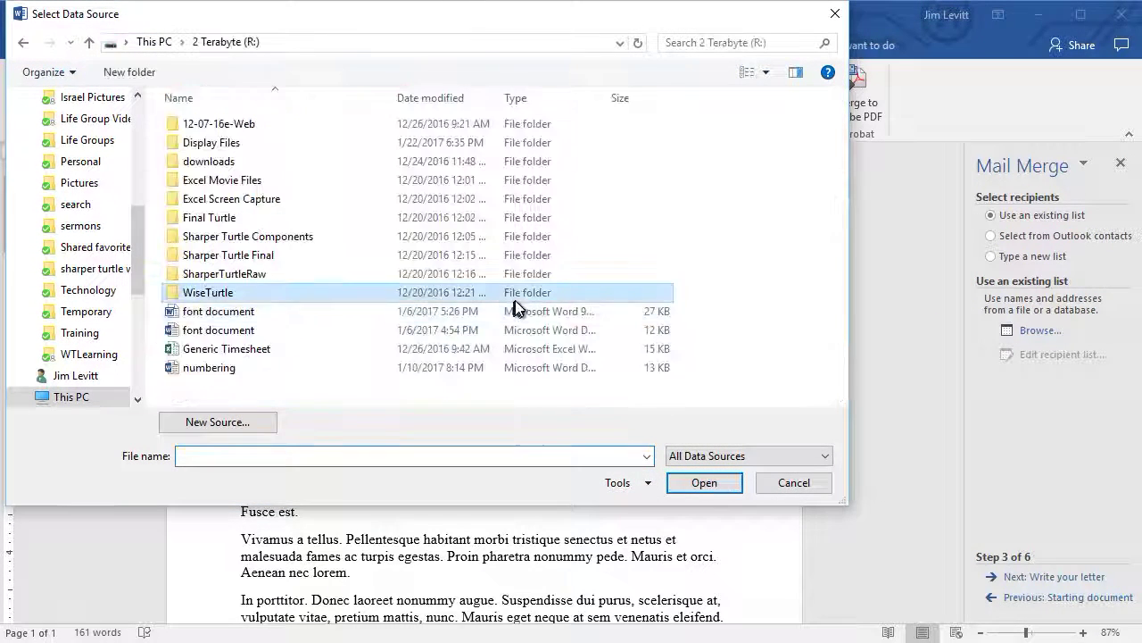
double_click(264, 142)
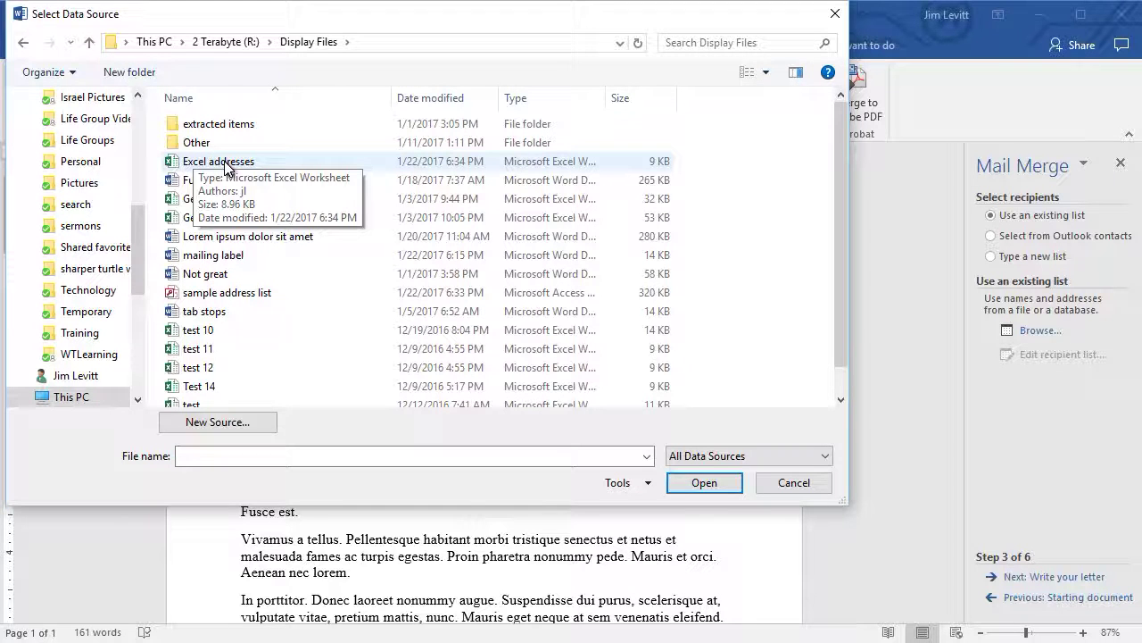
left_click(225, 163)
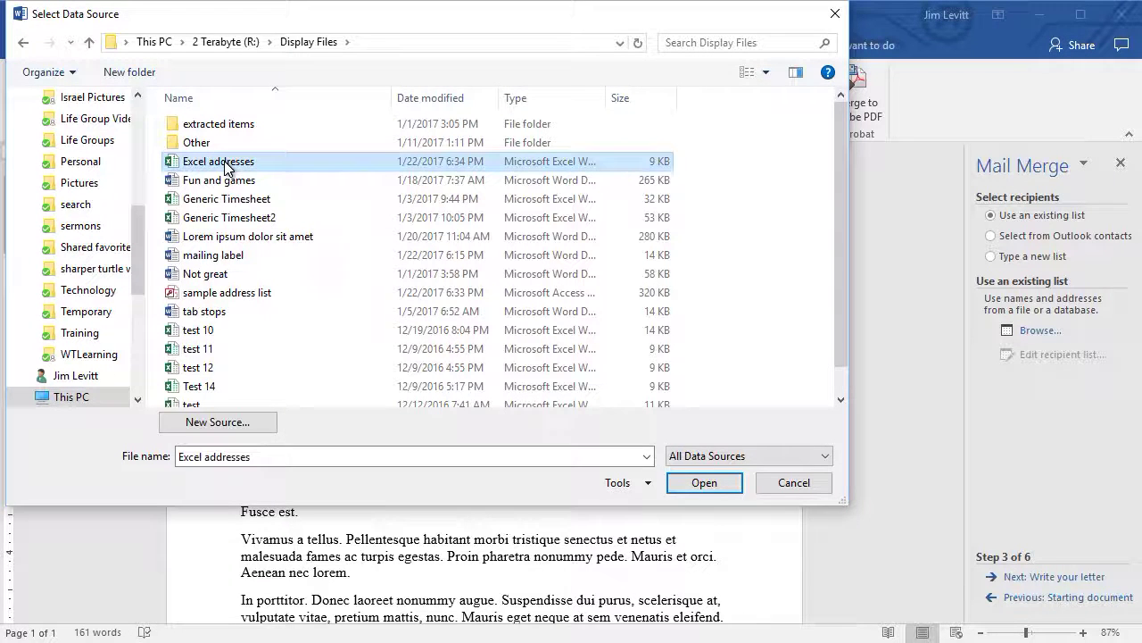
left_click(705, 482)
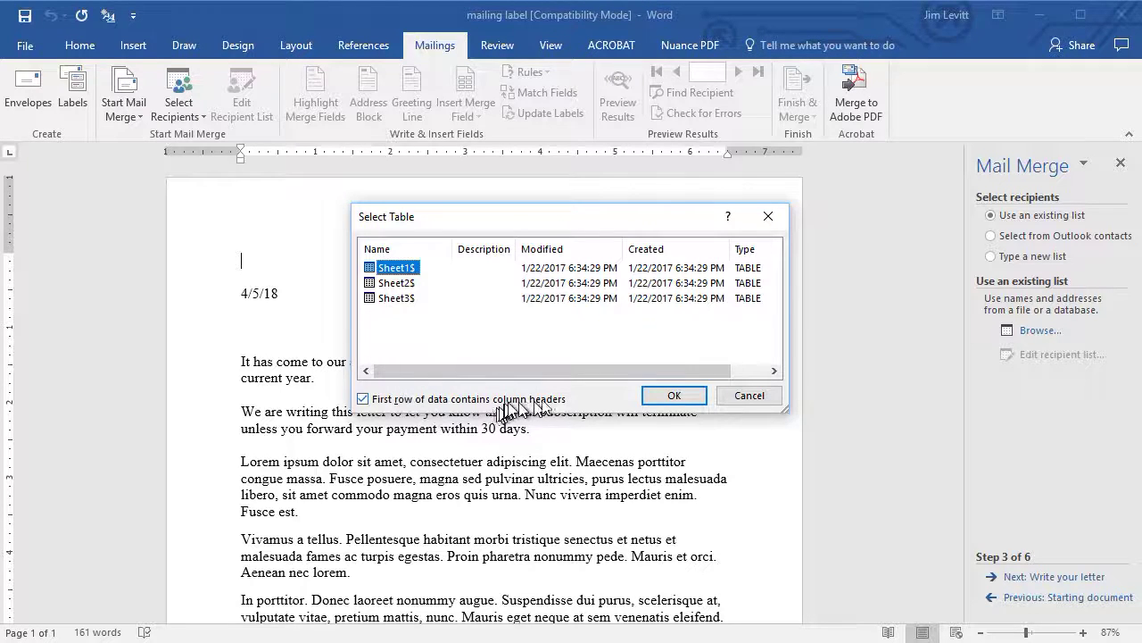
left_click(679, 398)
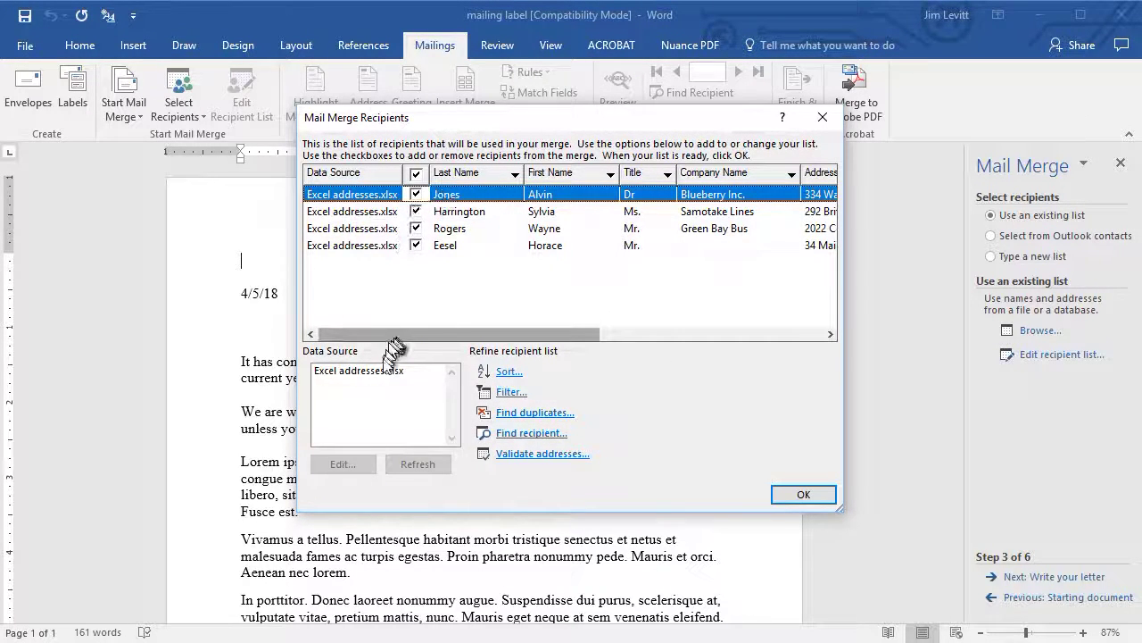
left_click(367, 373)
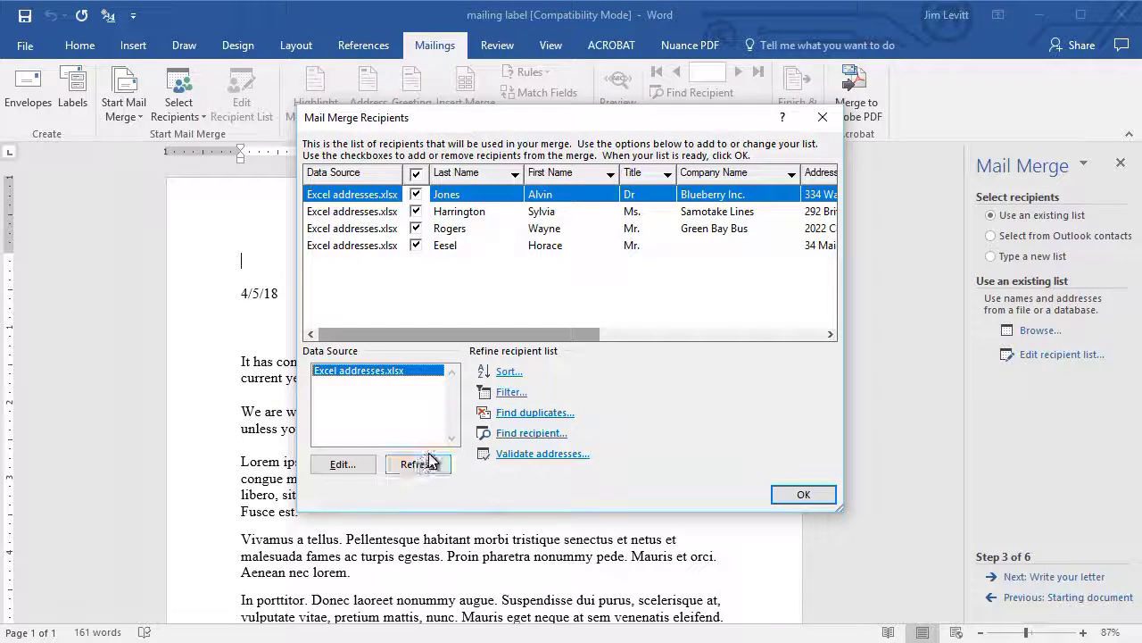
left_click(341, 465)
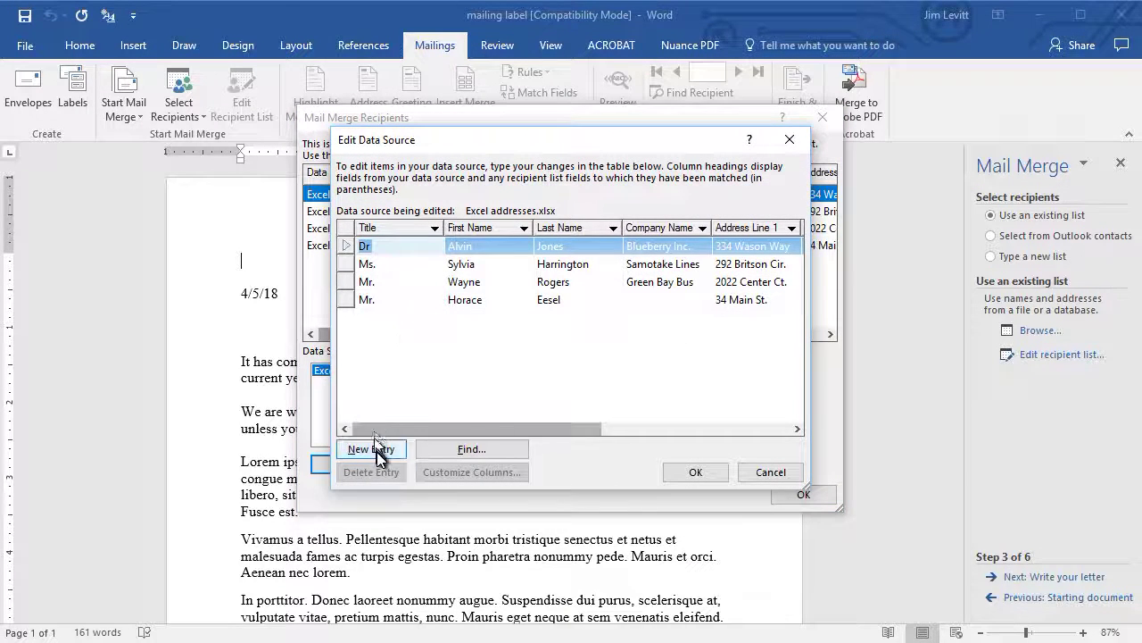
Step: Add a new recipient entry with title Mrs and the person's first and last name
left_click(373, 449)
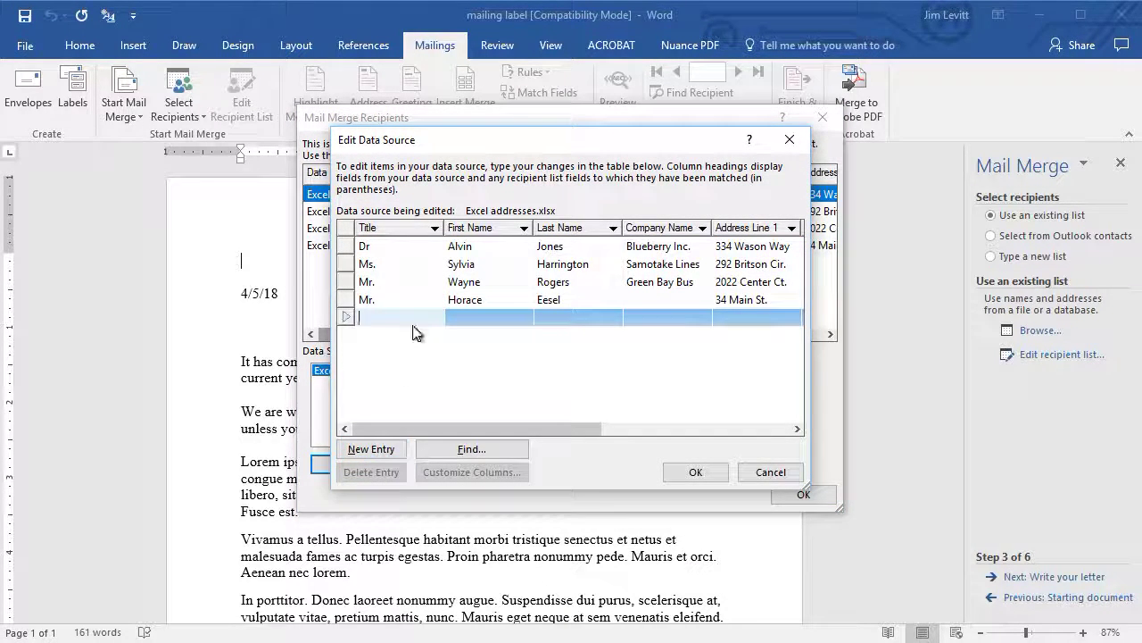
type("Mrs.")
left_click(413, 332)
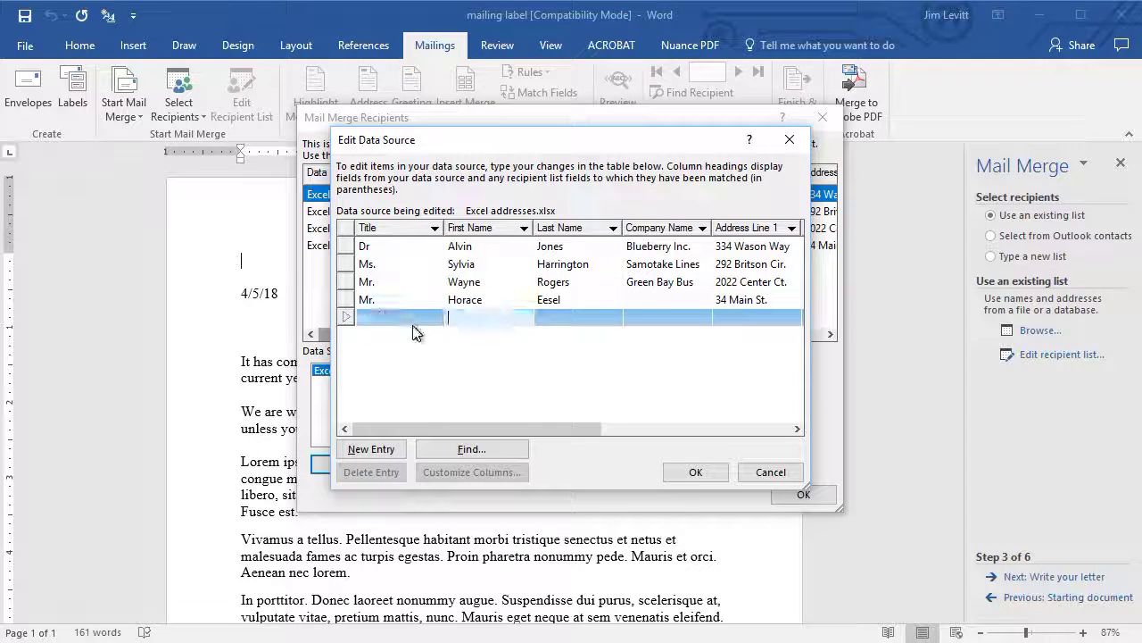
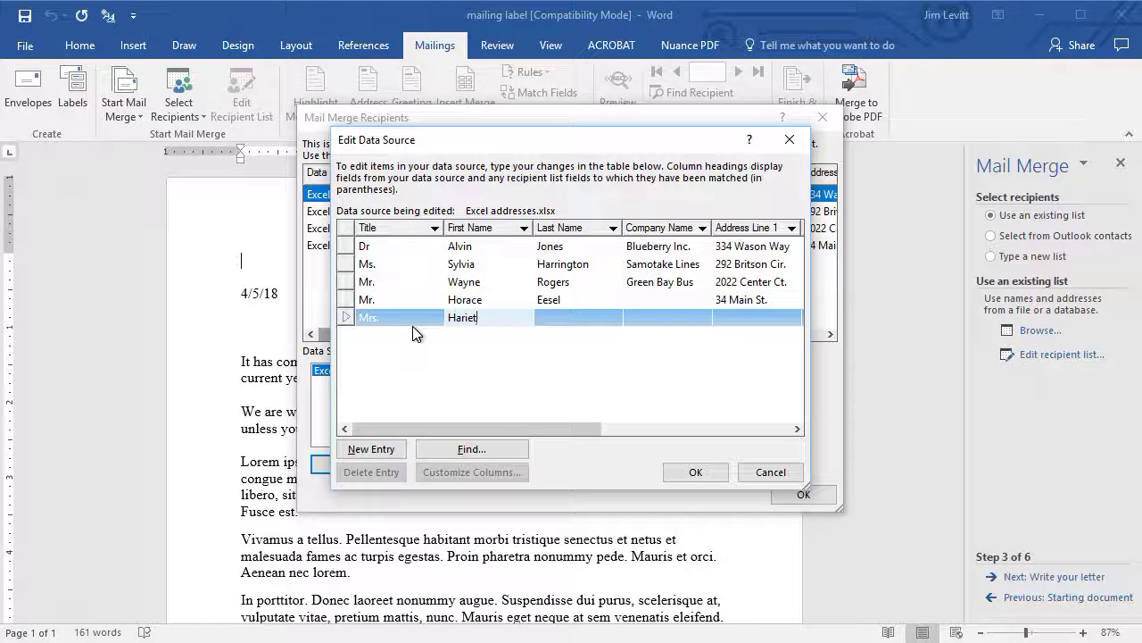
key("Tab")
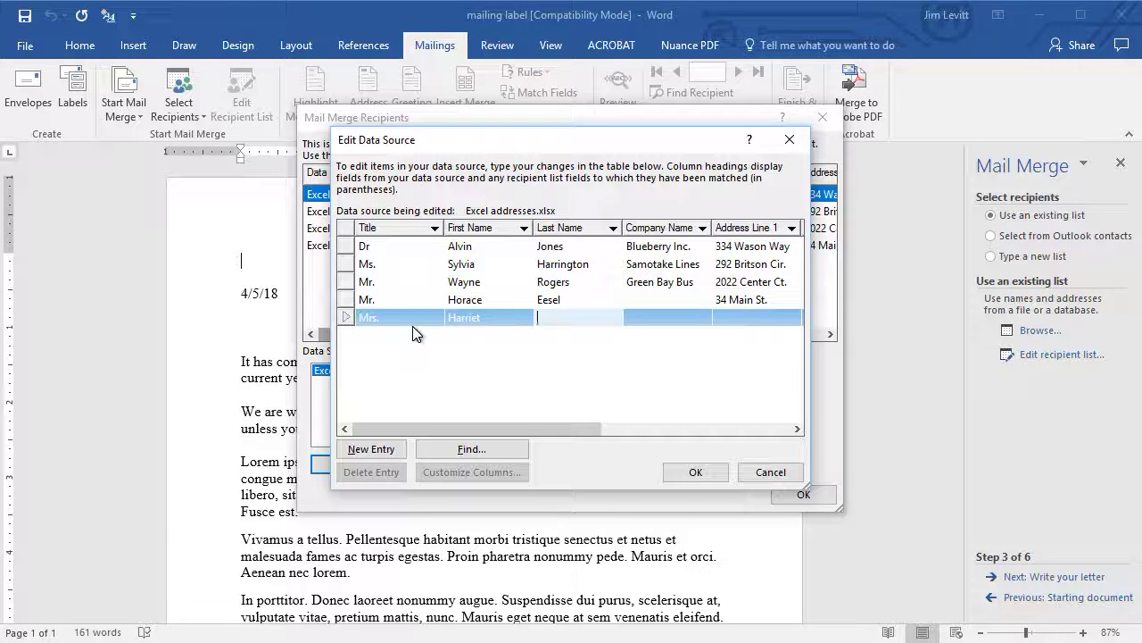
Step: Fill in the new recipient's street address, city, state and ZIP code, then confirm the entry
key("Tab")
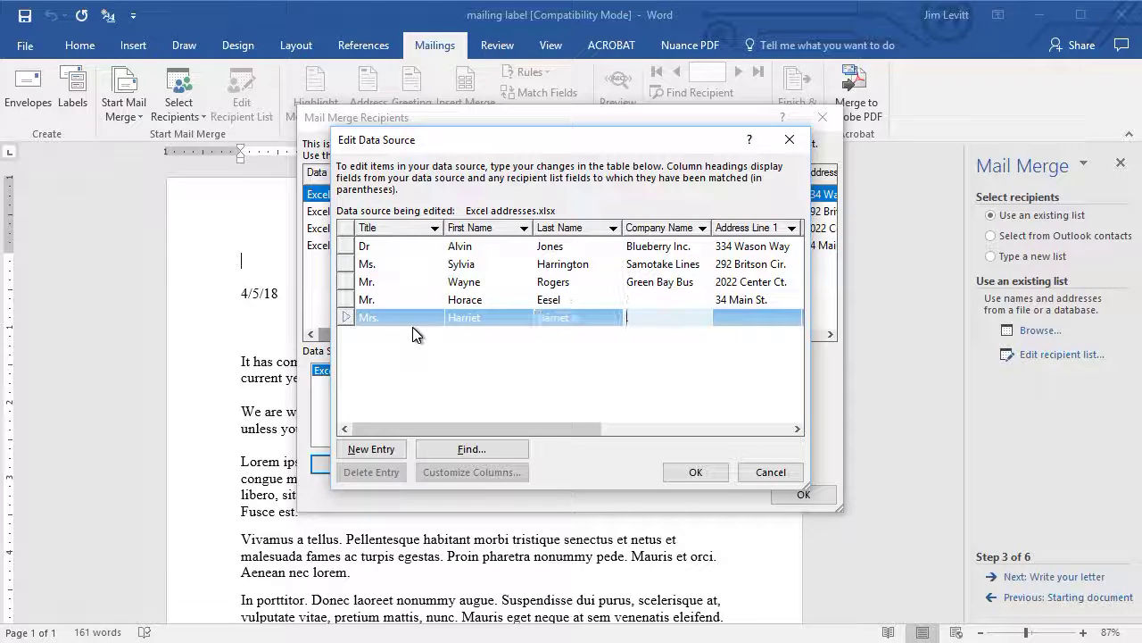
key("Tab")
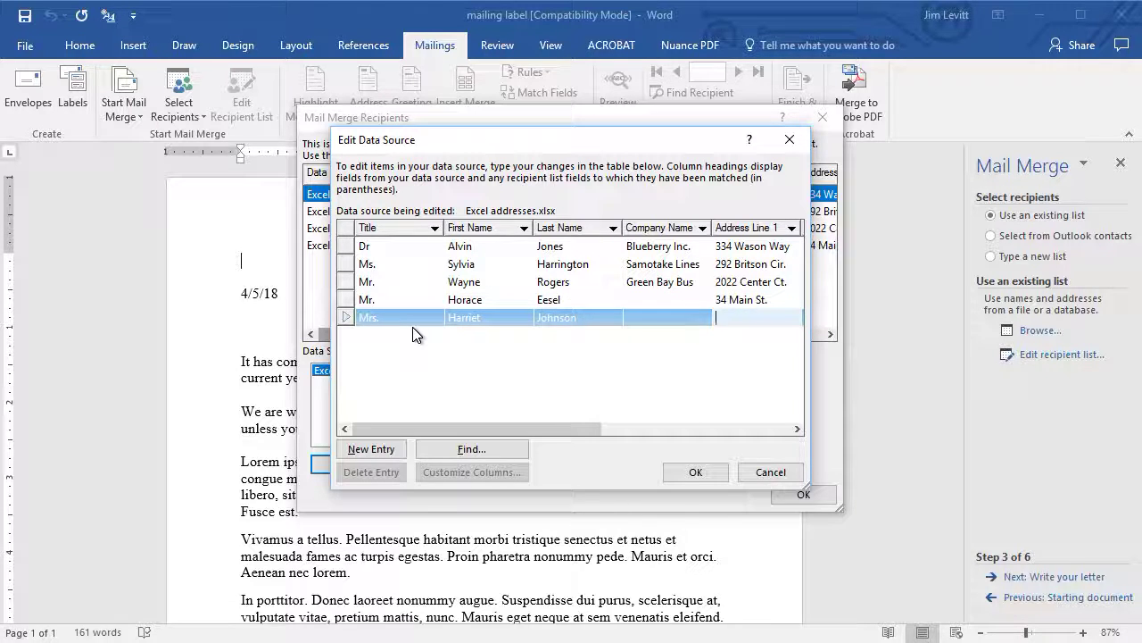
key("Tab")
key("Tab")
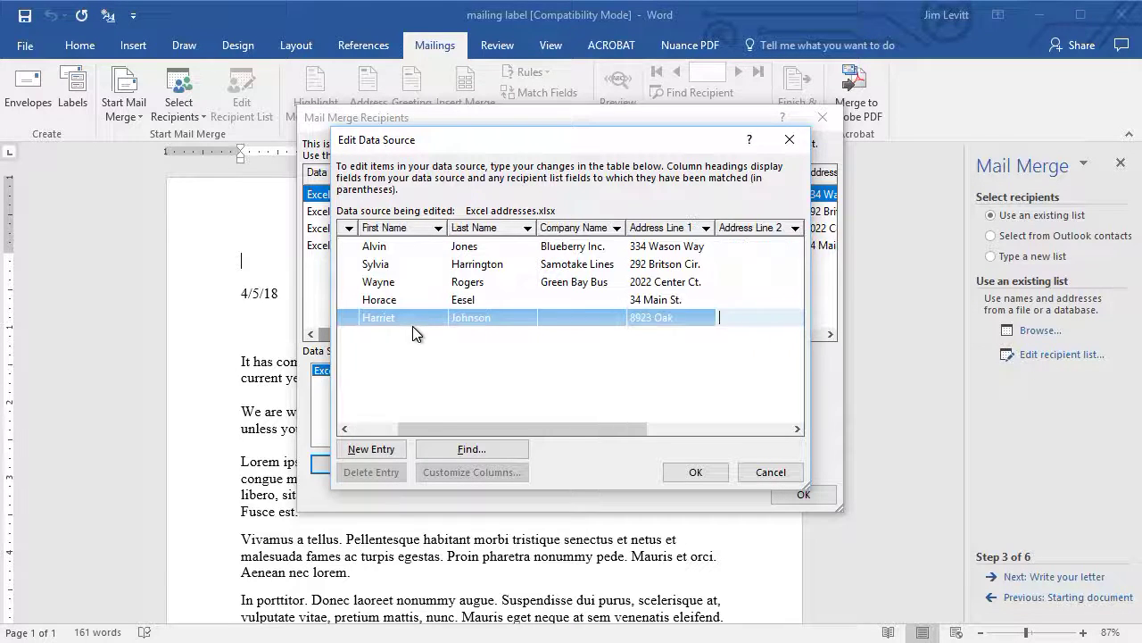
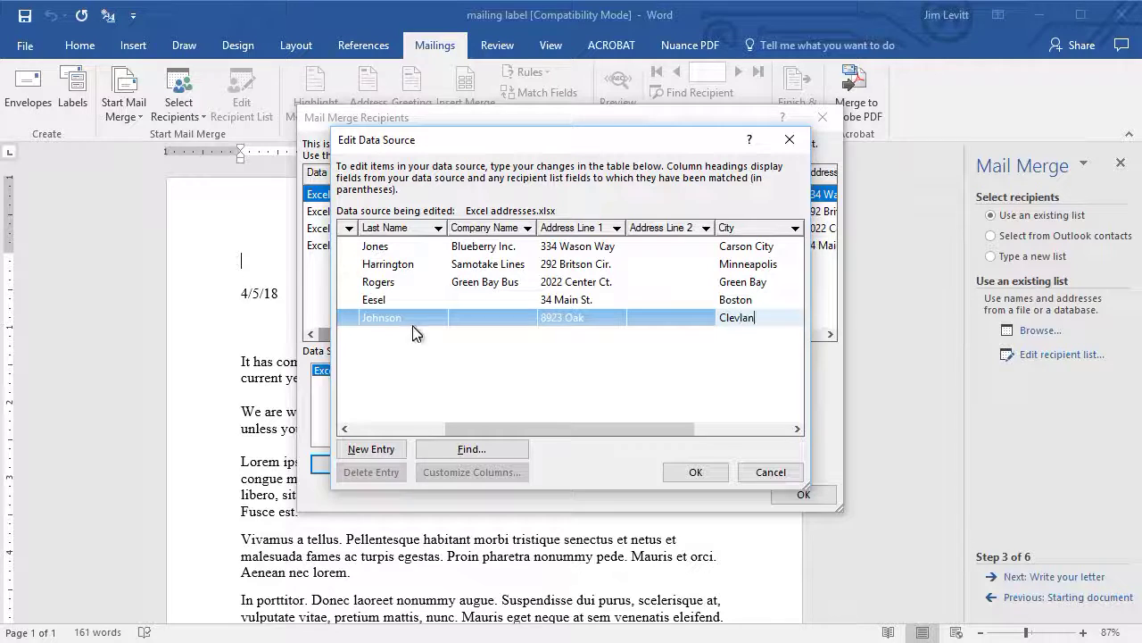
key("Tab")
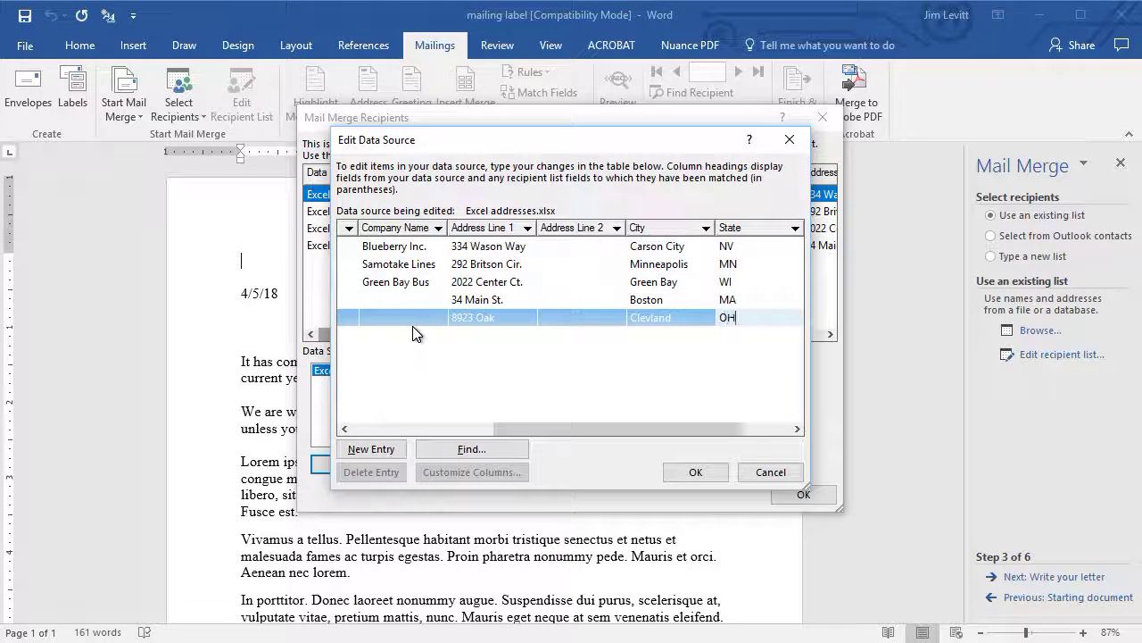
key("Tab")
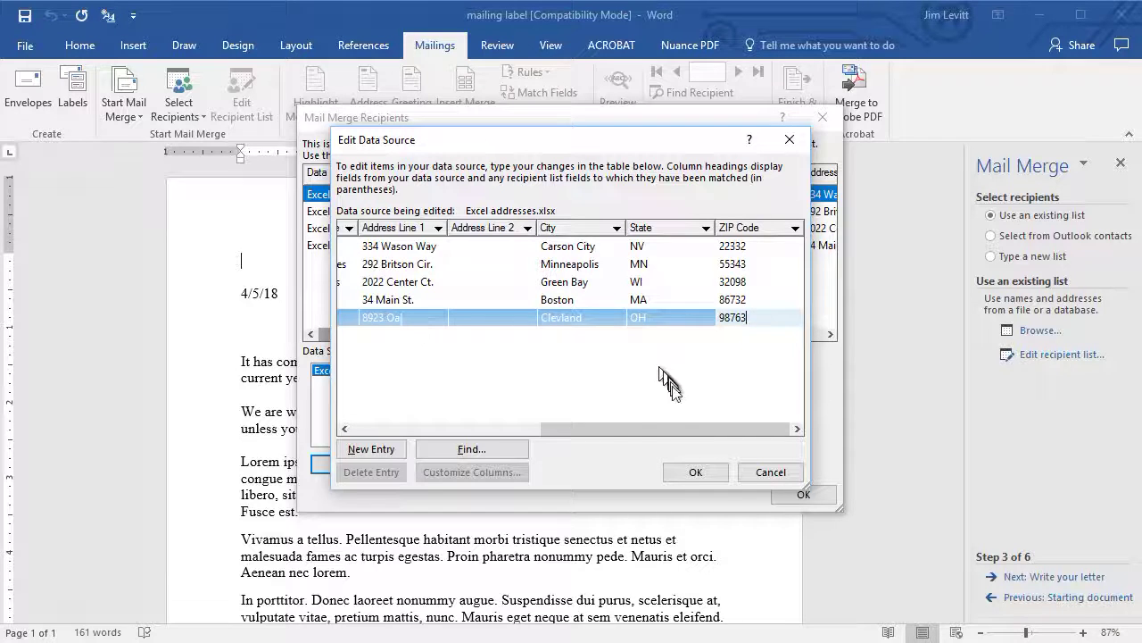
left_click(695, 471)
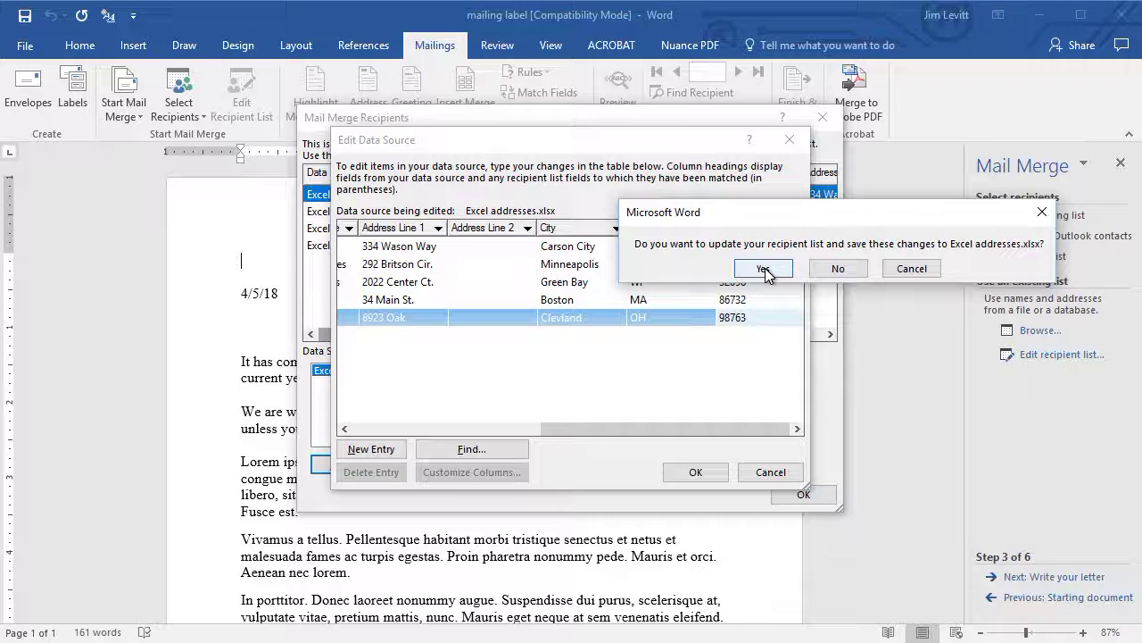
Step: Save the new recipient into Excel addresses.xlsx
left_click(765, 268)
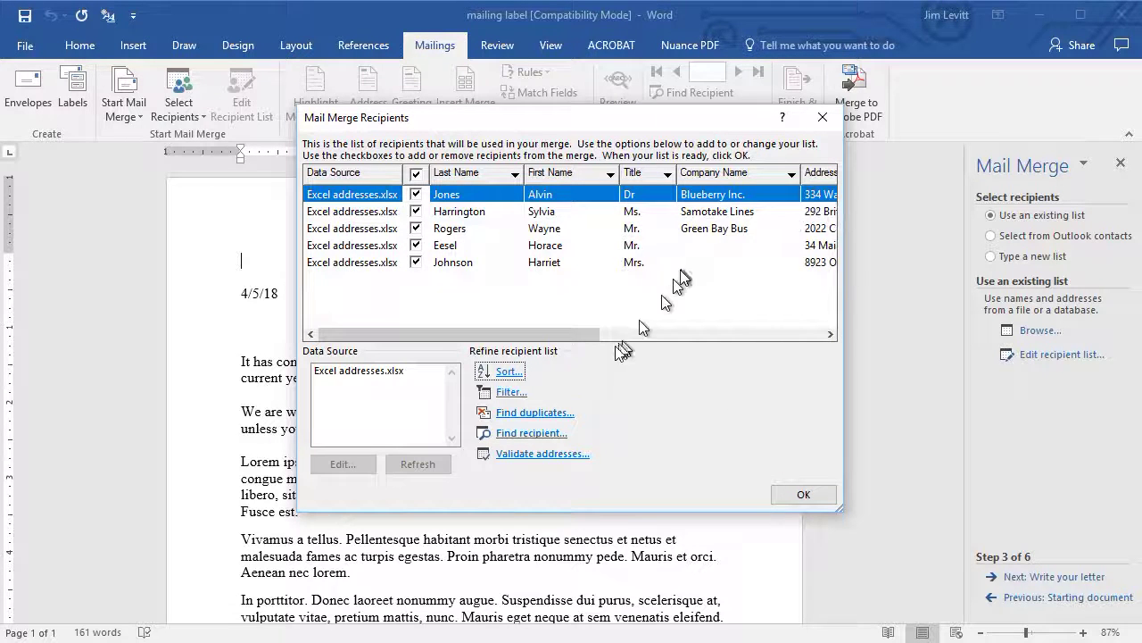
Step: Sort the recipients by ZIP Code ascending and close the recipient list
left_click(506, 373)
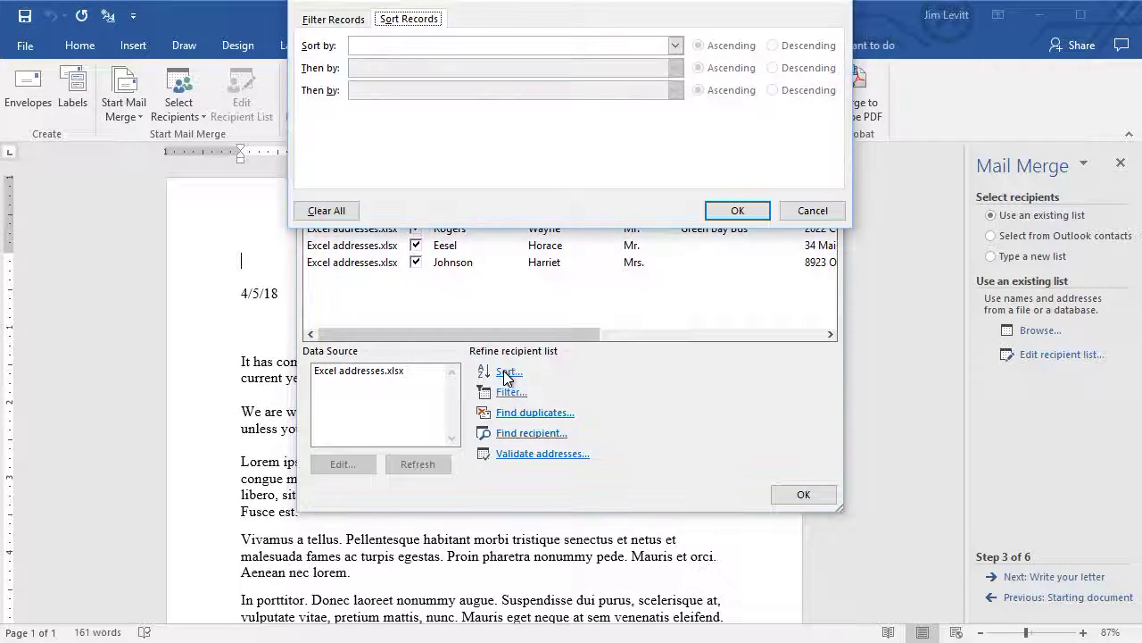
left_click(676, 45)
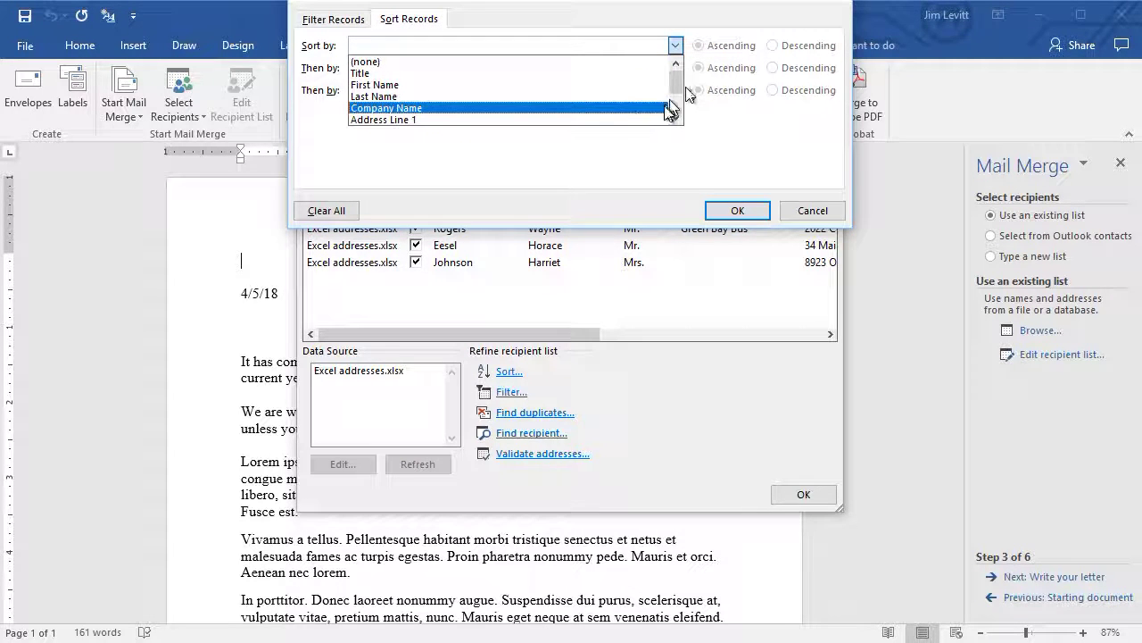
scroll(671, 107, "down", 2)
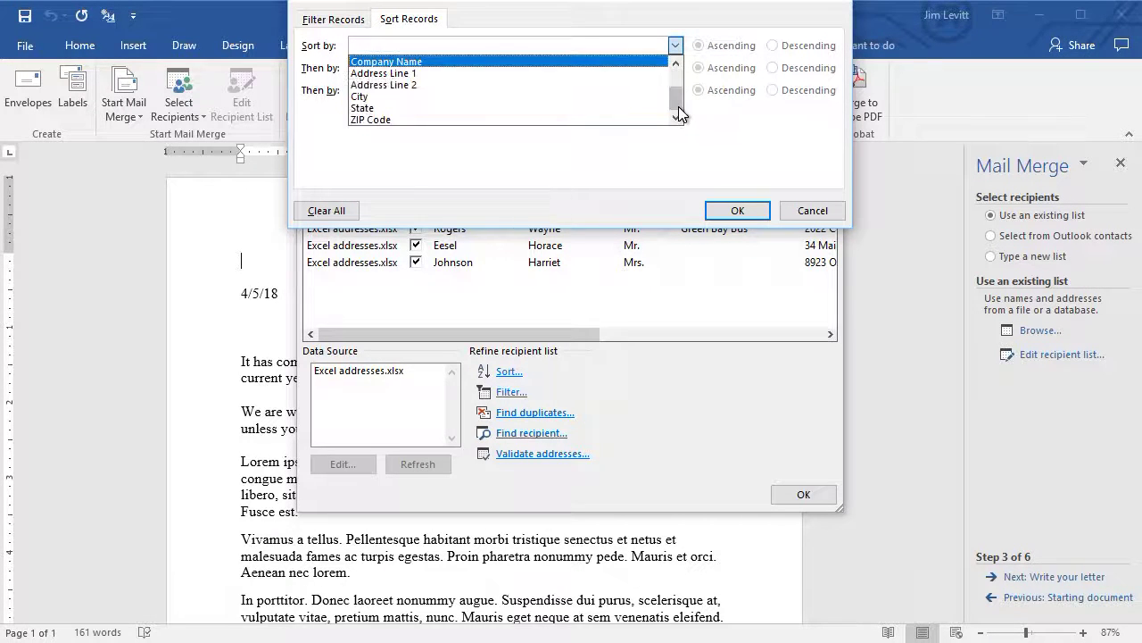
left_click(632, 119)
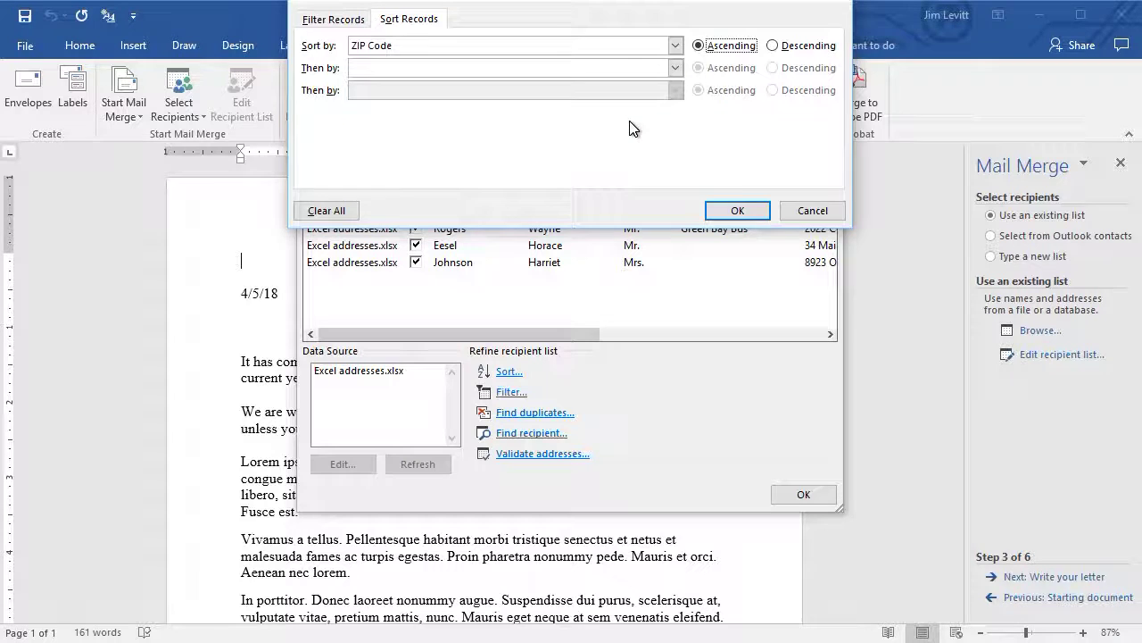
left_click(737, 211)
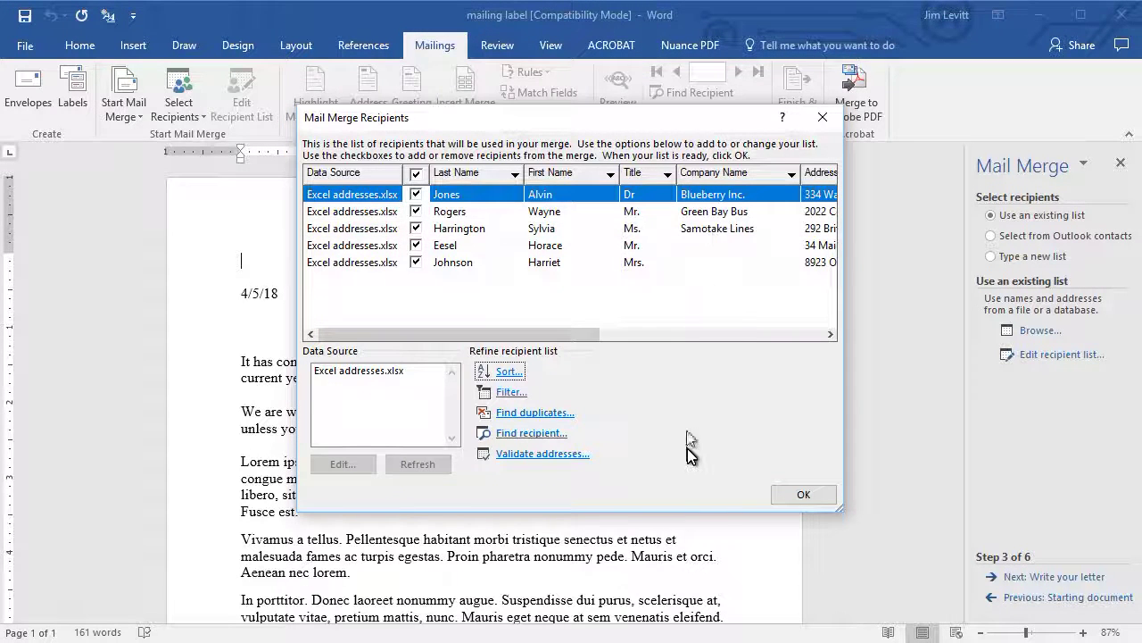
left_click(803, 495)
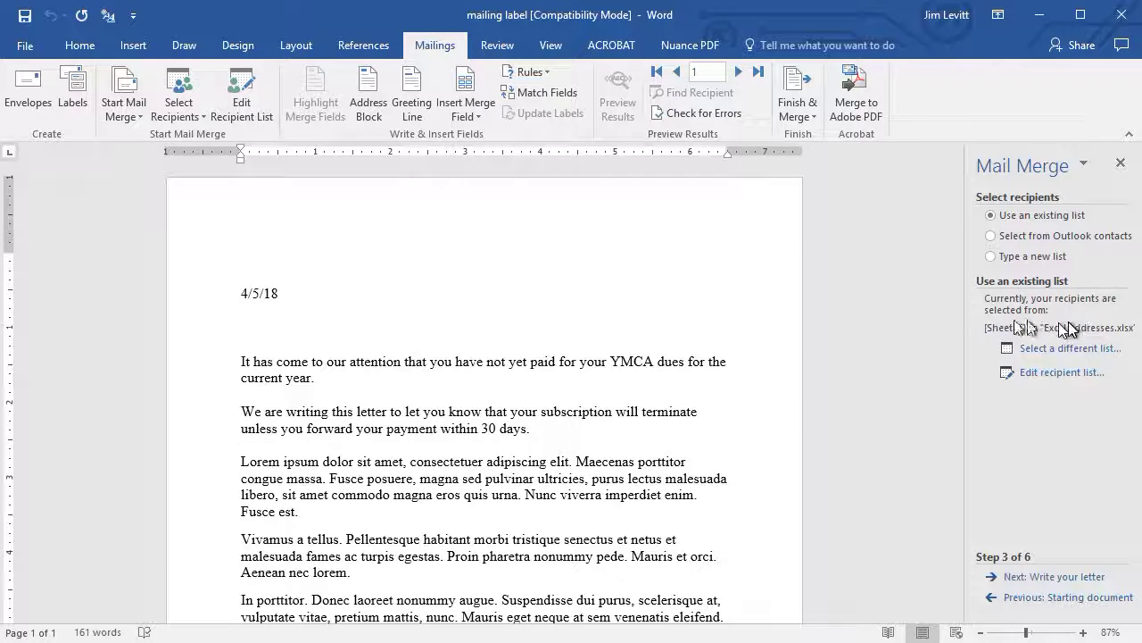
Step: Insert an «AddressBlock» field on the letter's top line, previewing each recipient's address first
left_click(1038, 578)
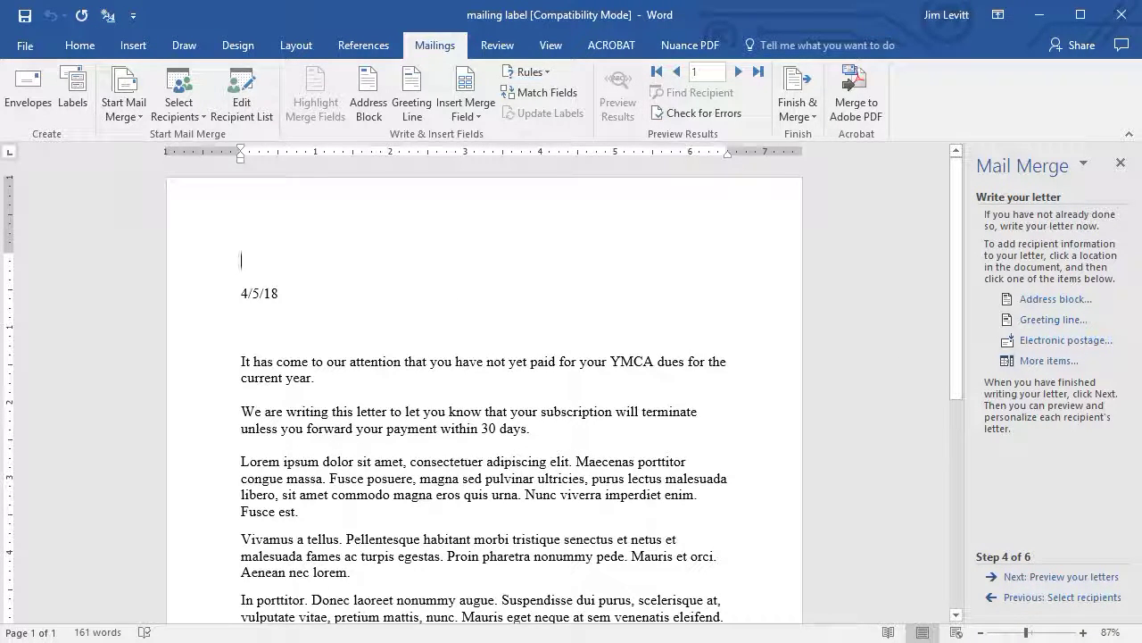
left_click(608, 242)
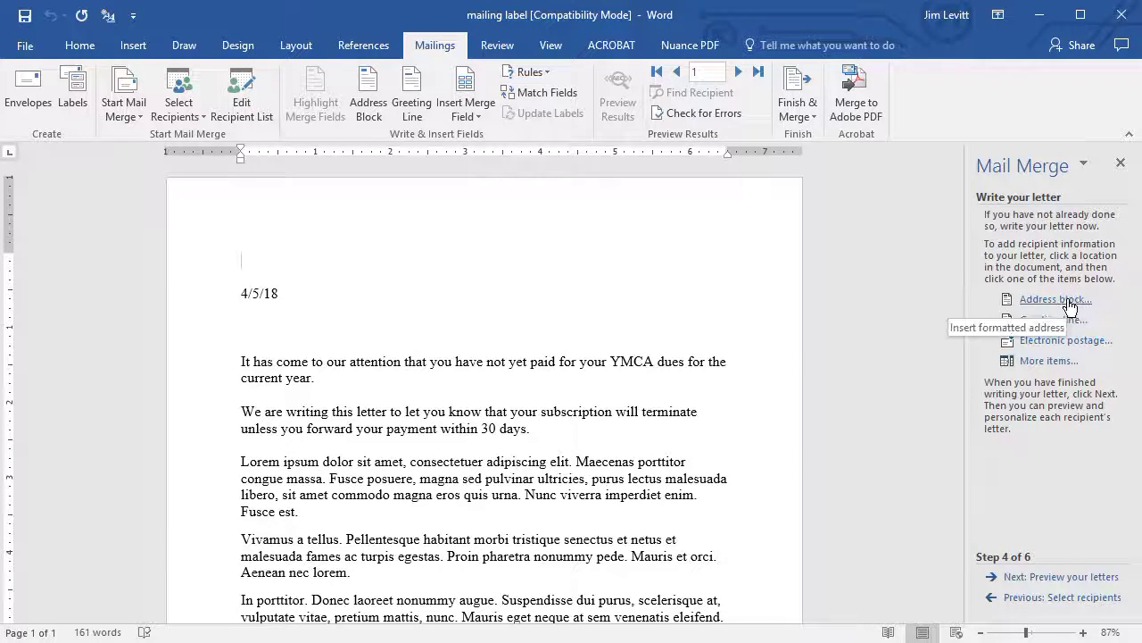
left_click(1062, 300)
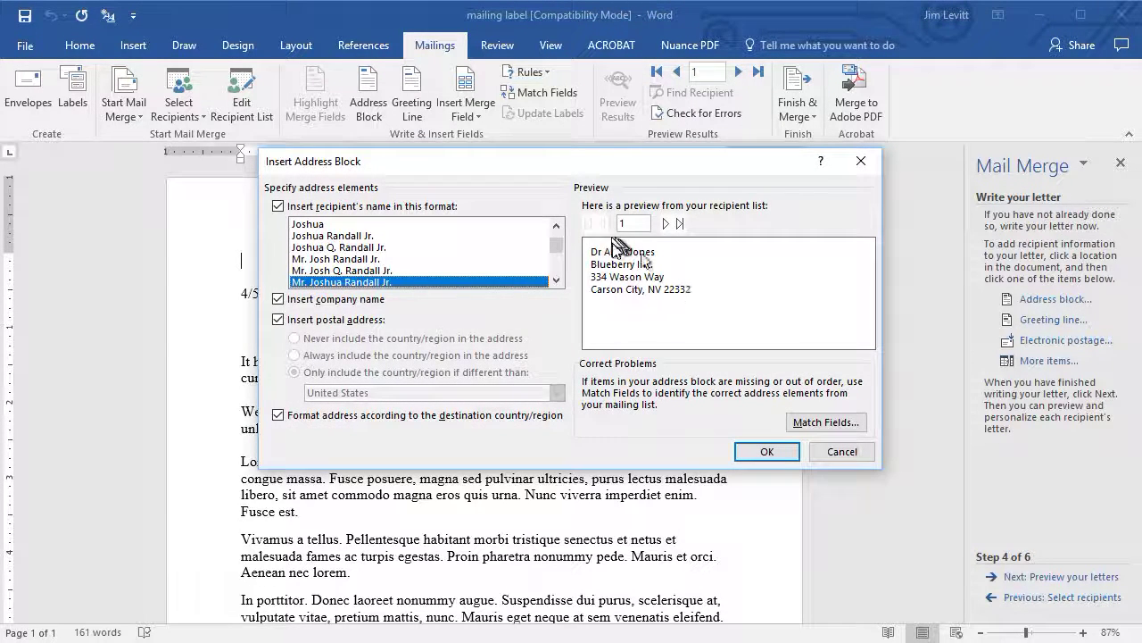
left_click(666, 224)
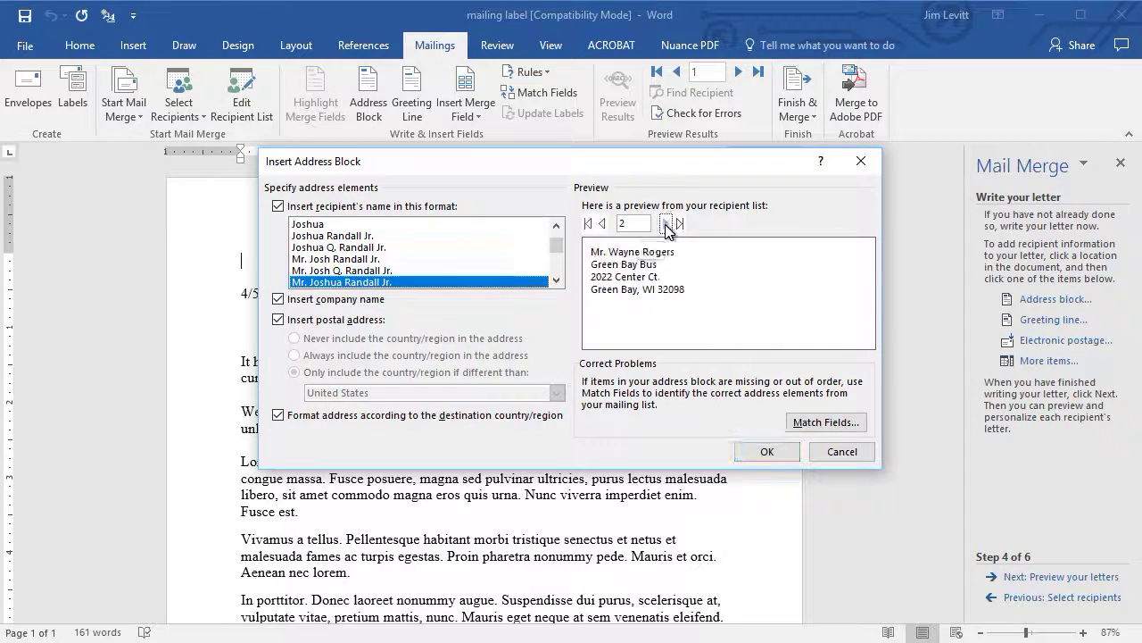
left_click(666, 224)
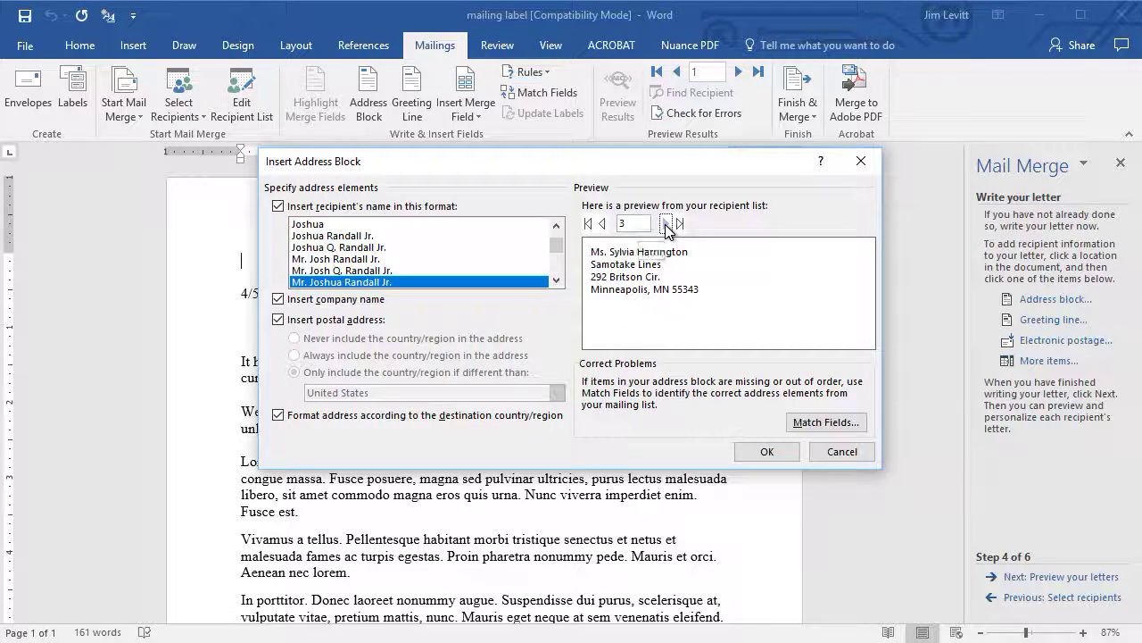
left_click(665, 224)
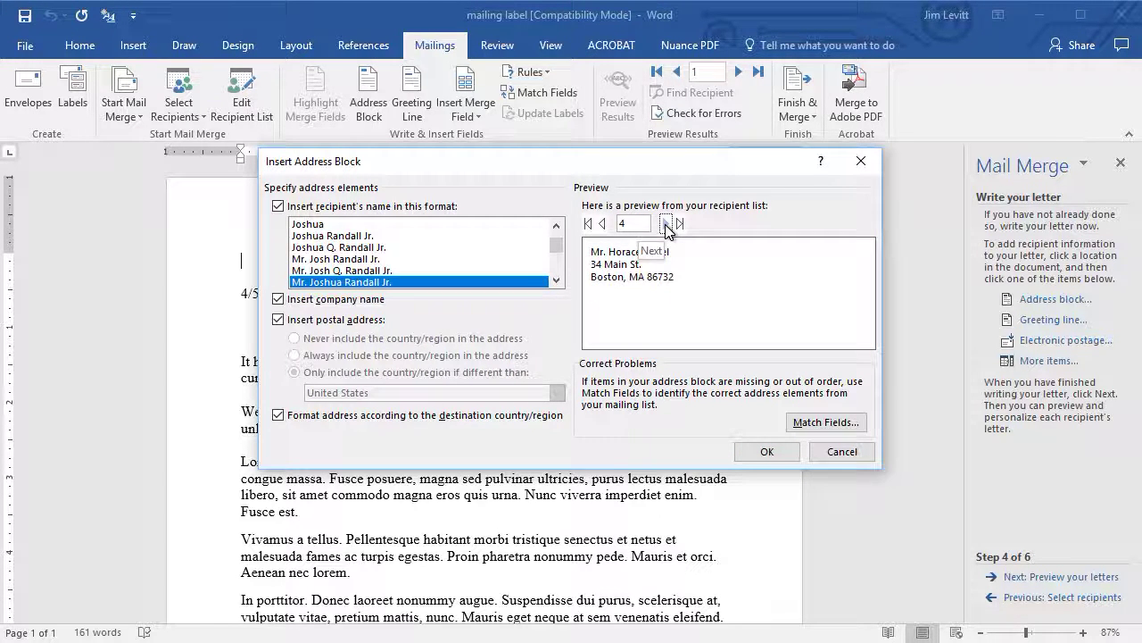
left_click(665, 224)
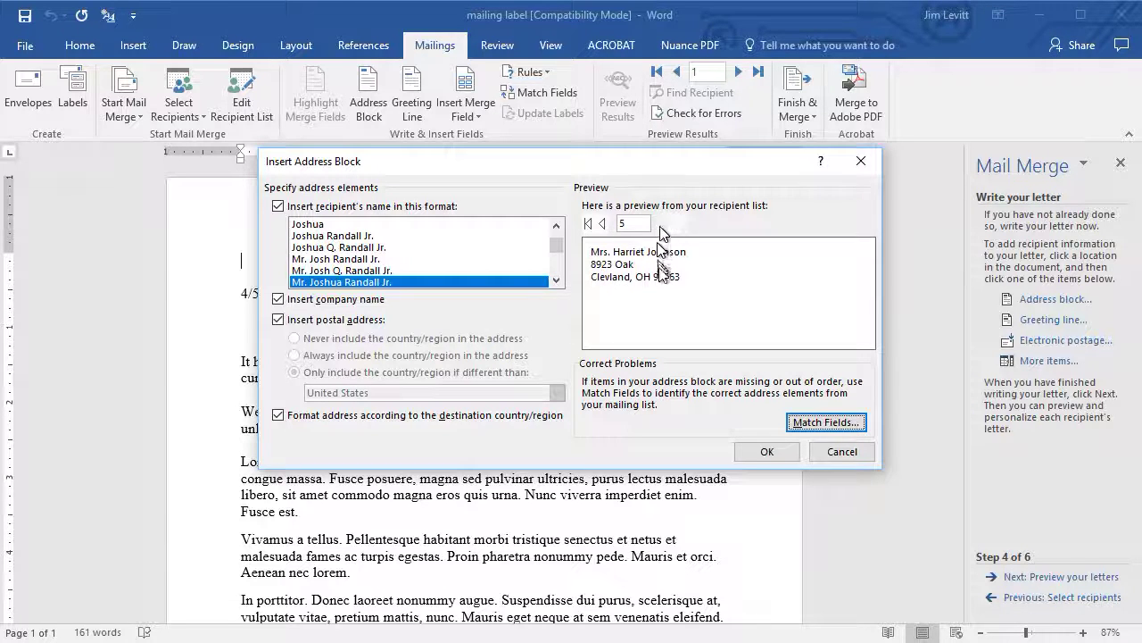
left_click(770, 452)
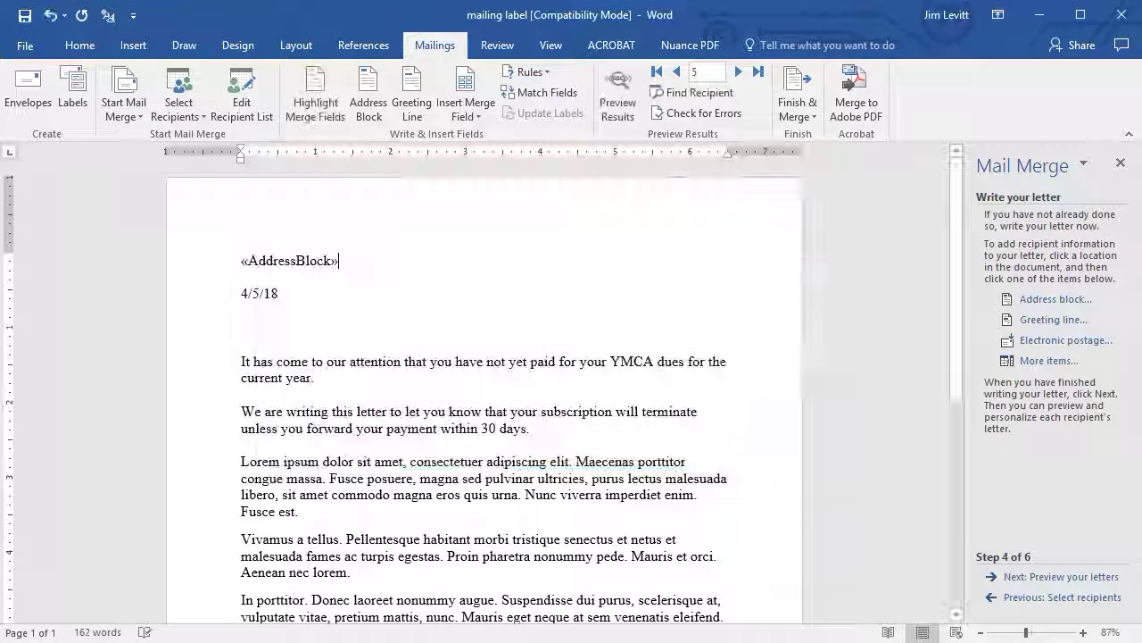
Step: Insert a «GreetingLine» field on the empty line below the date
left_click(265, 323)
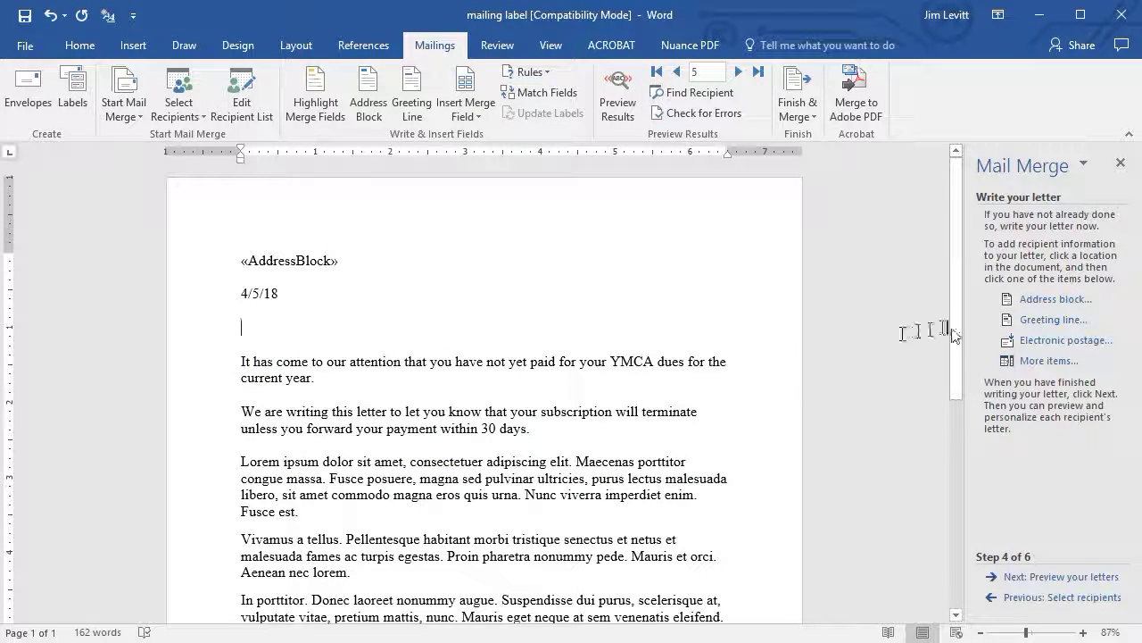
left_click(1051, 319)
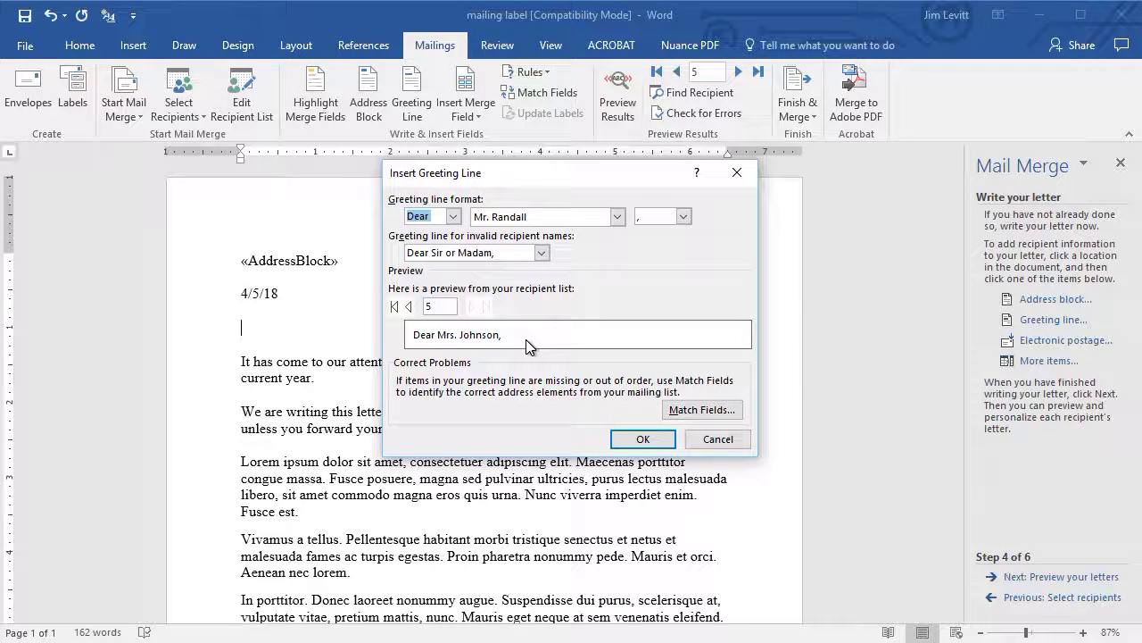
left_click(406, 307)
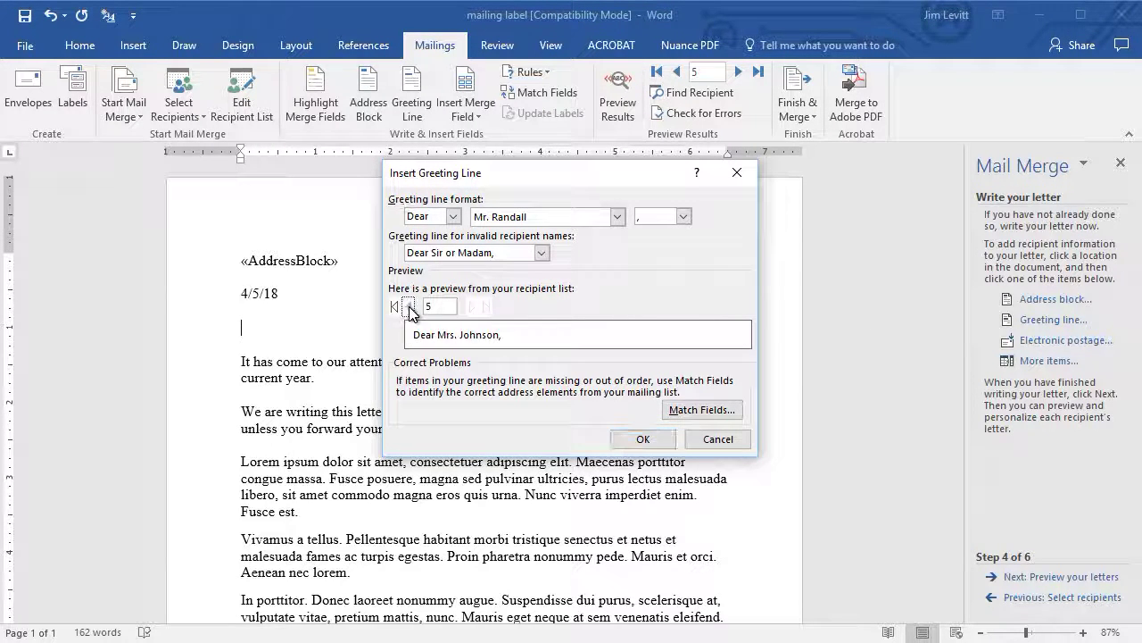
left_click(409, 308)
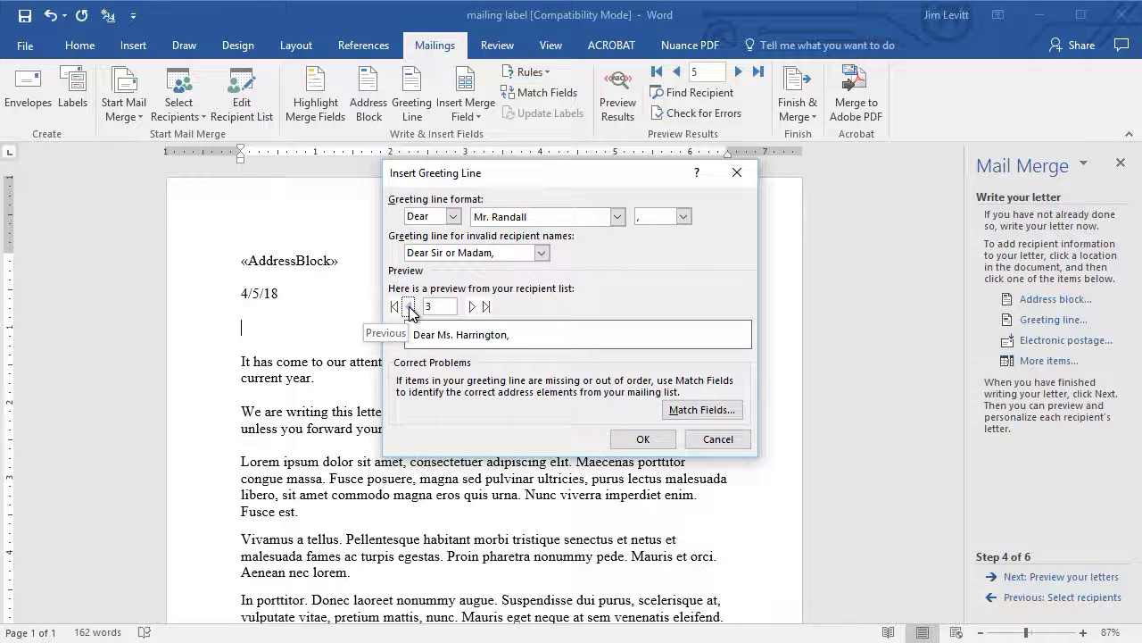
left_click(409, 307)
left_click(644, 438)
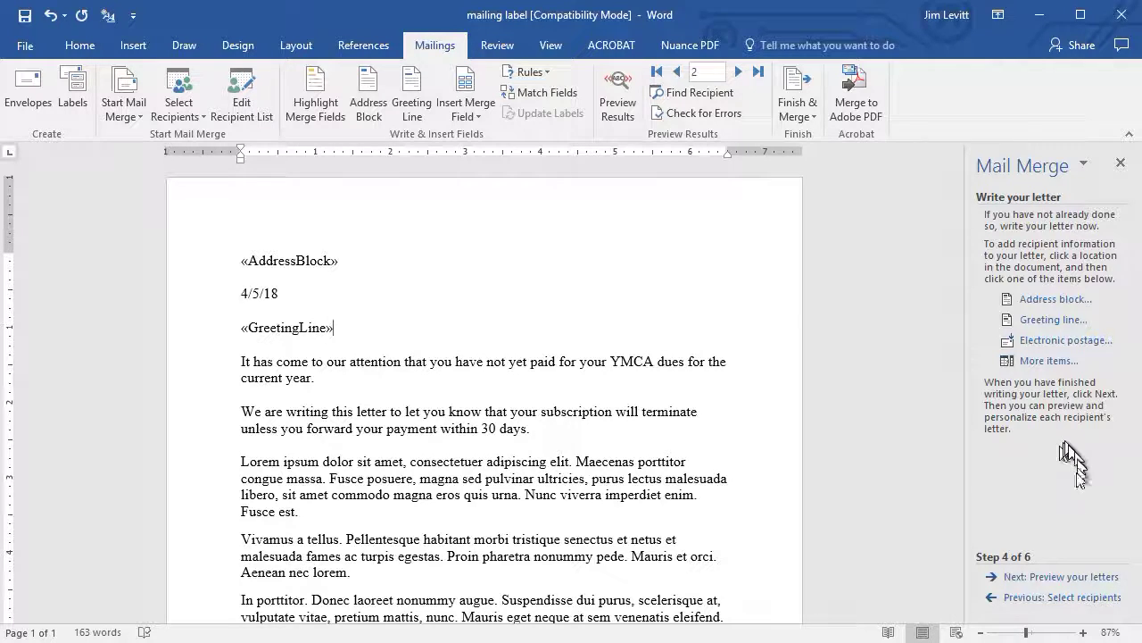
Step: Preview the merged letters, then advance to the Complete the merge step
left_click(1061, 576)
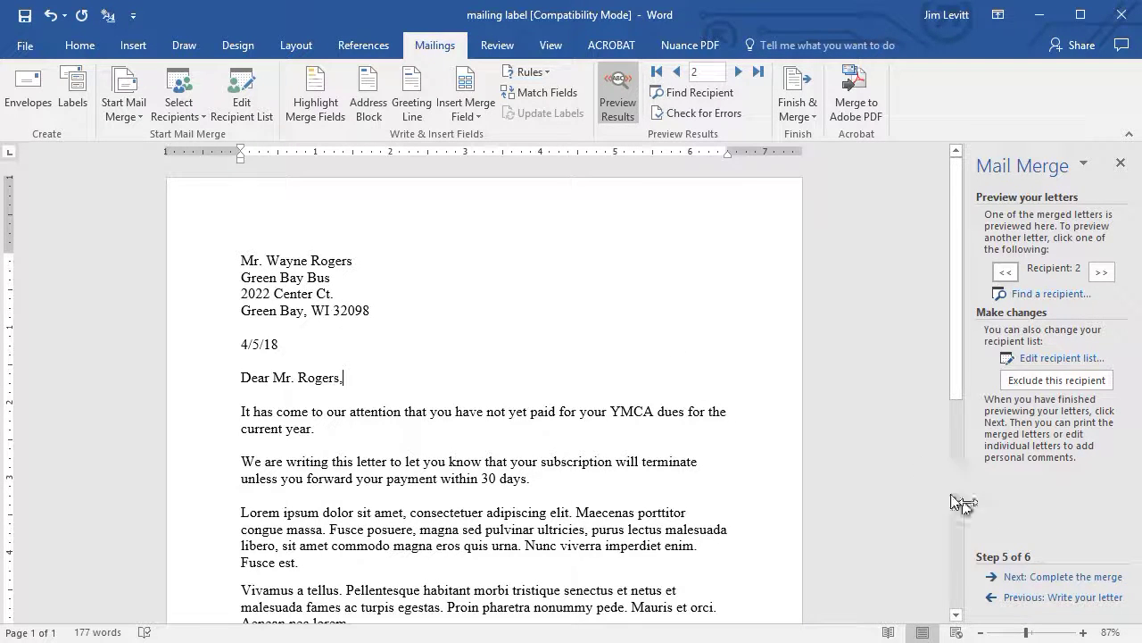
left_click(1075, 578)
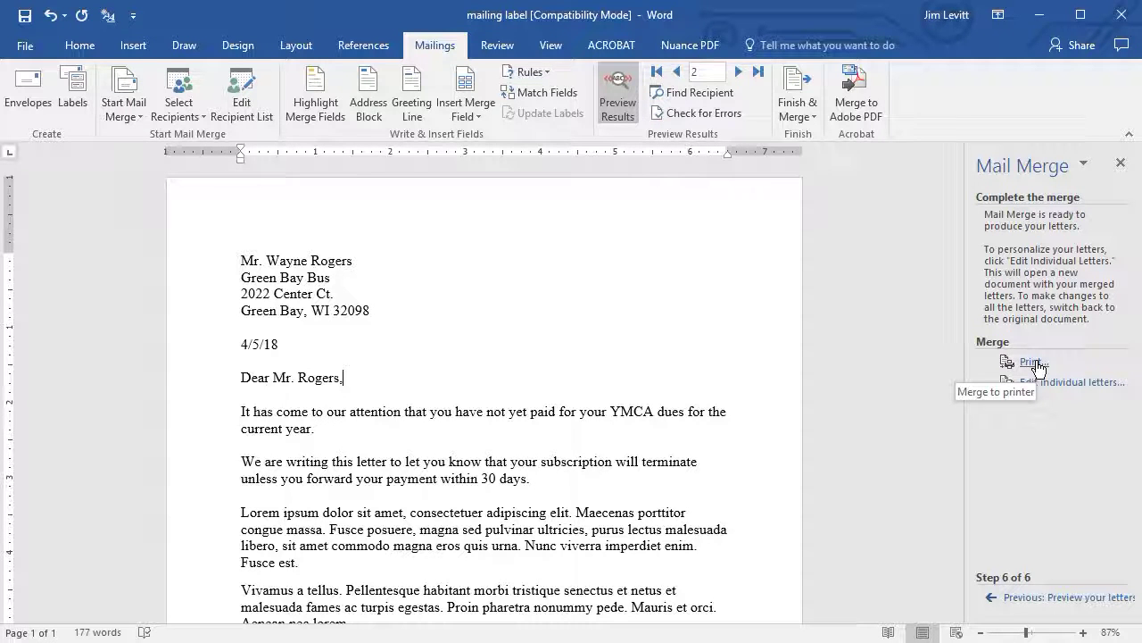
Step: Print all merged records with Microsoft Print to PDF, producing YMCA3.pdf
left_click(1031, 362)
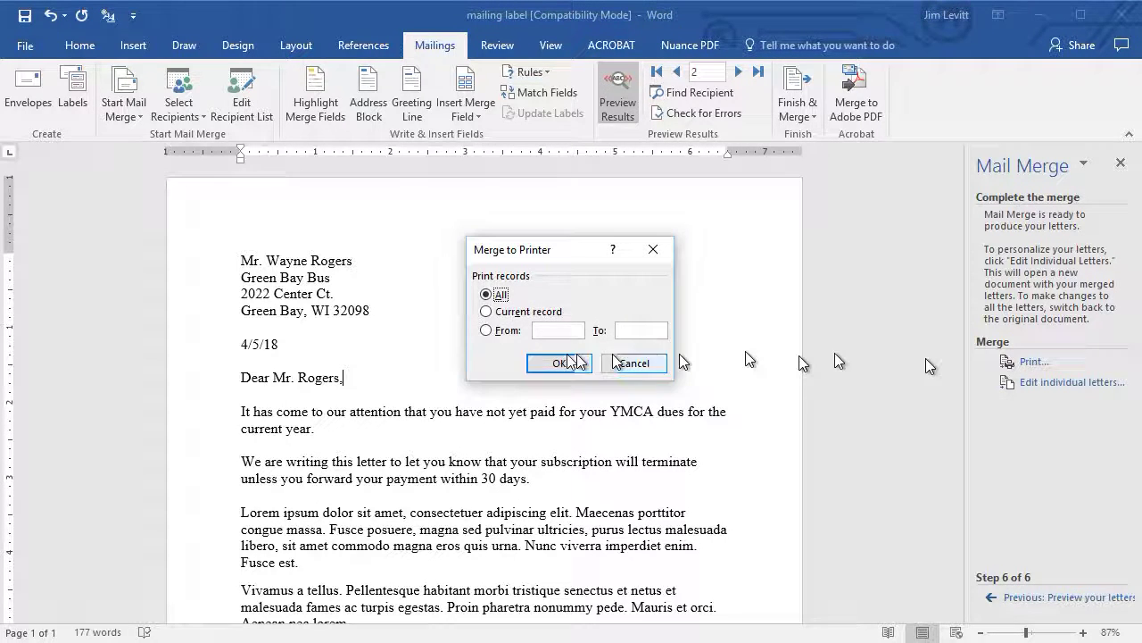
left_click(557, 364)
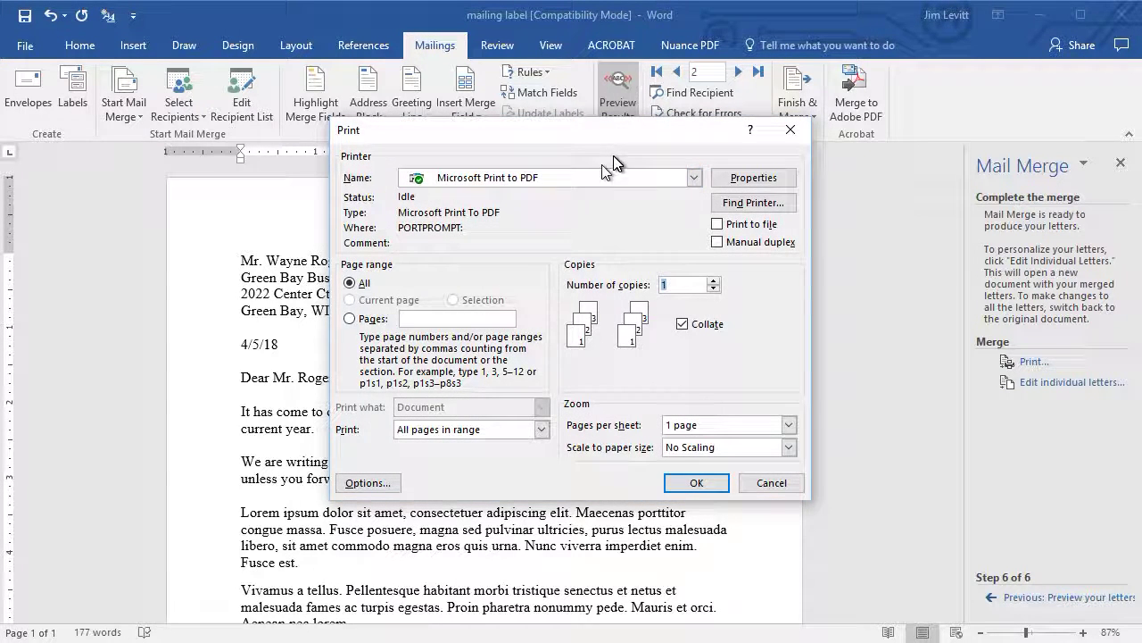
left_click(695, 483)
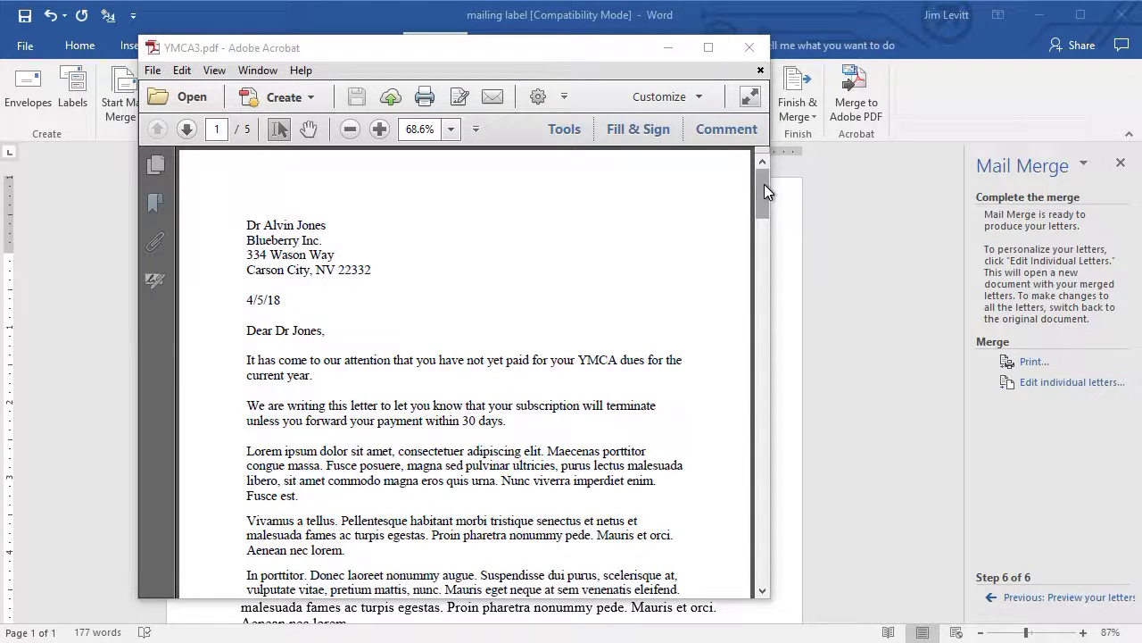
left_click_drag(764, 184, 812, 340)
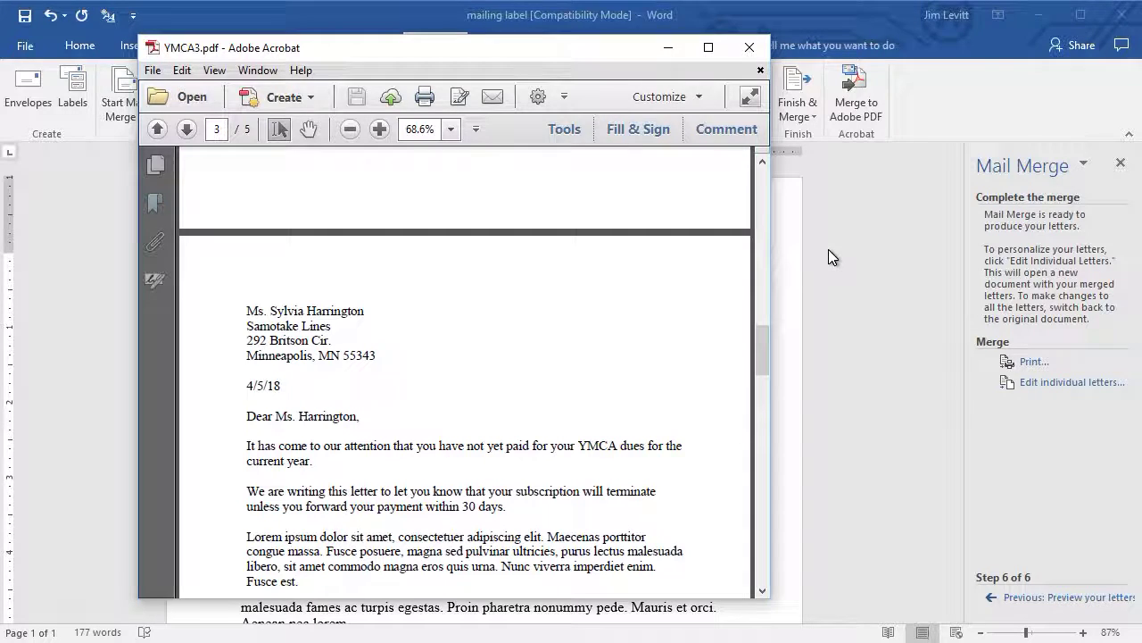
Step: Close YMCA3.pdf in Adobe Acrobat to return to the Word letter
left_click(748, 47)
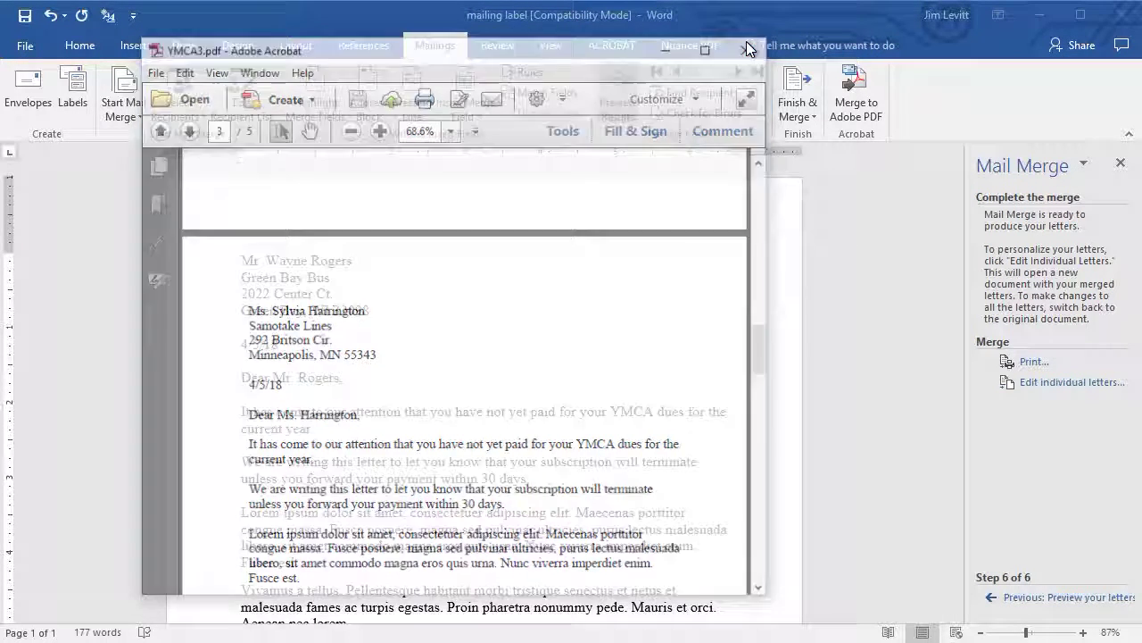